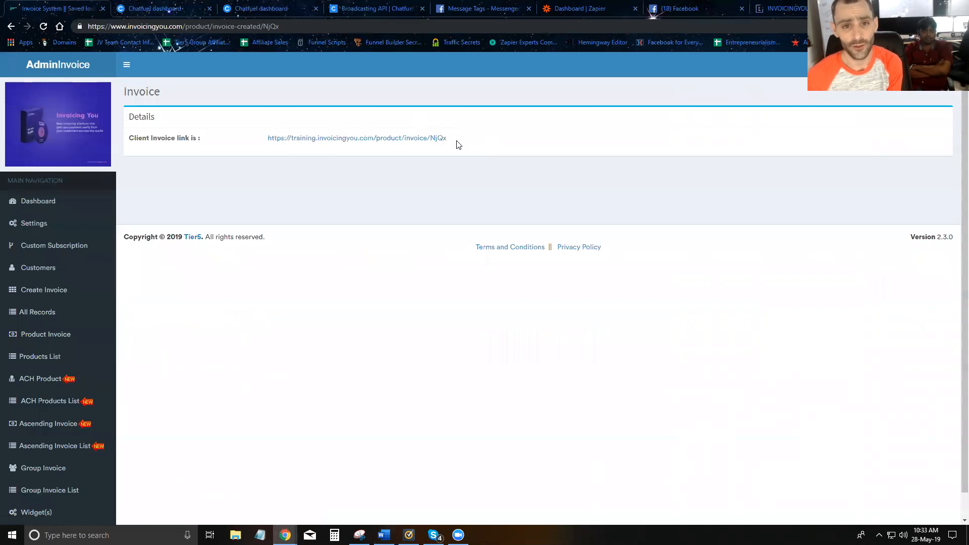
# Copy the client invoice link, and in Chatfuel add a block named "Give Product Invoice" to the Invoicing You Training group.
pyautogui.moveTo(456, 138); pyautogui.dragTo(260, 135)
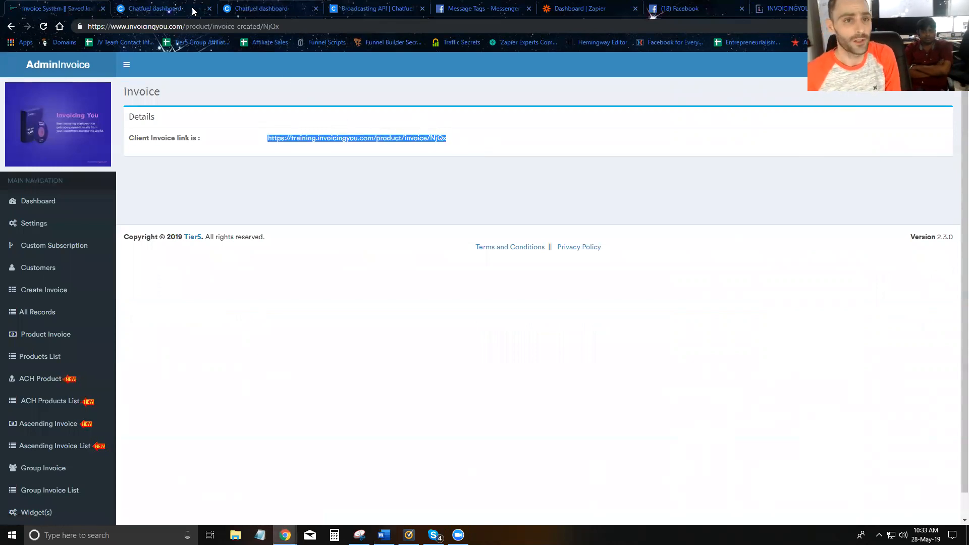
pyautogui.click(176, 9)
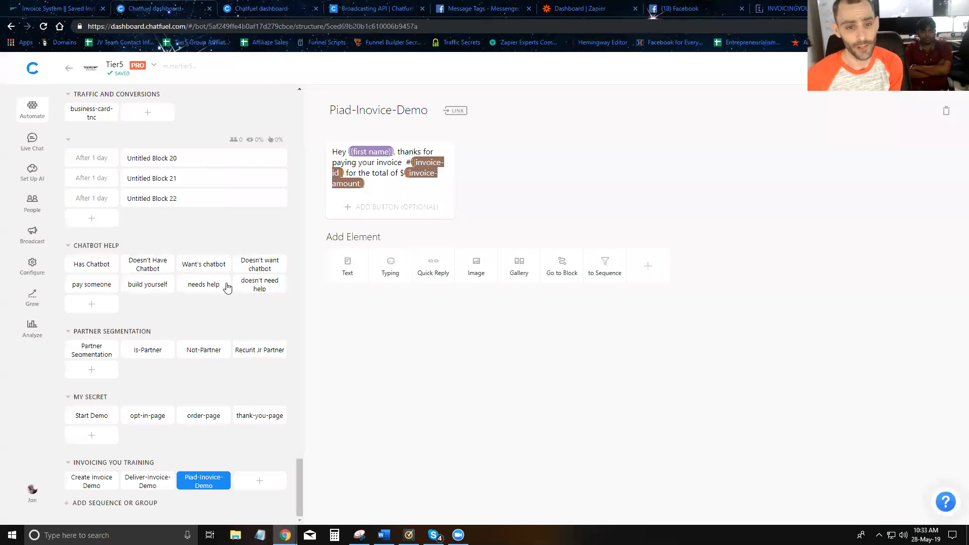
pyautogui.click(259, 485)
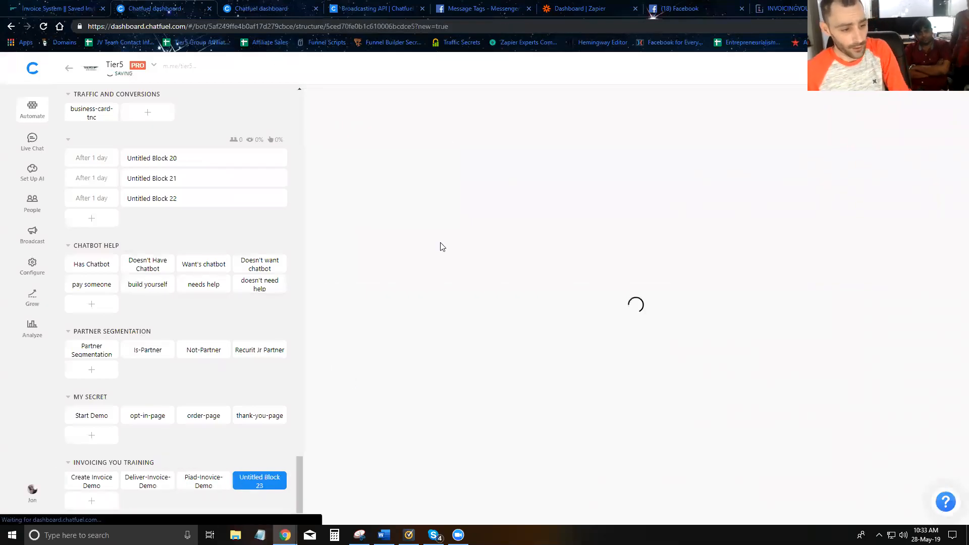
pyautogui.write('Give ')
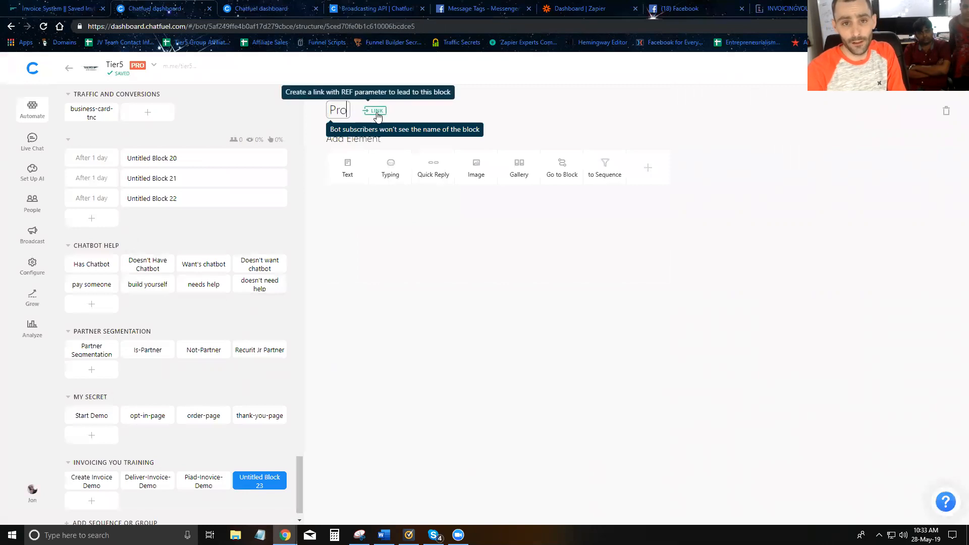
pyautogui.write('Product Invoice')
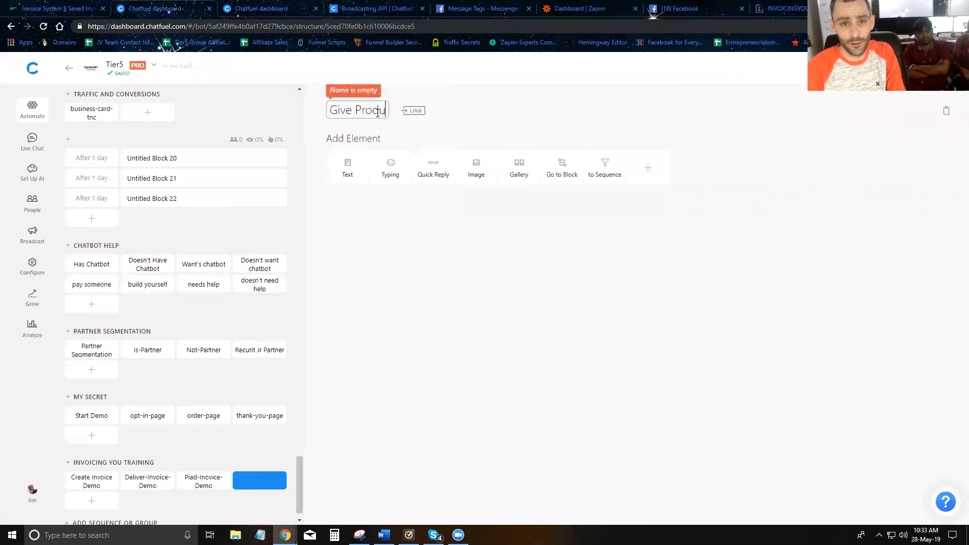
# Add a text card reading "If you want buy my zapier training you can for just a $1. Click the buy button below.".
pyautogui.click(347, 169)
pyautogui.write('If you want')
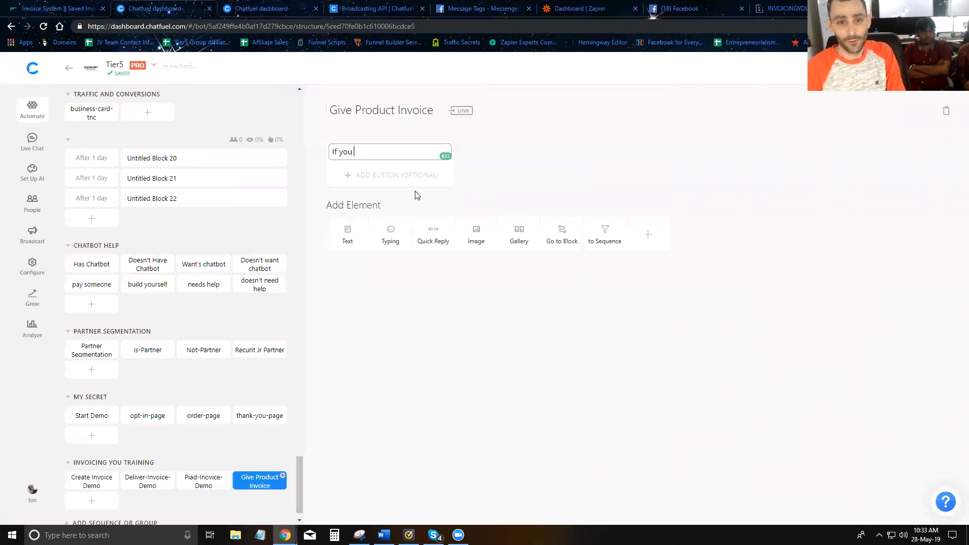
pyautogui.press('BackSpace')
pyautogui.press('BackSpace')
pyautogui.press('BackSpace')
pyautogui.press('BackSpace')
pyautogui.write('want buit')
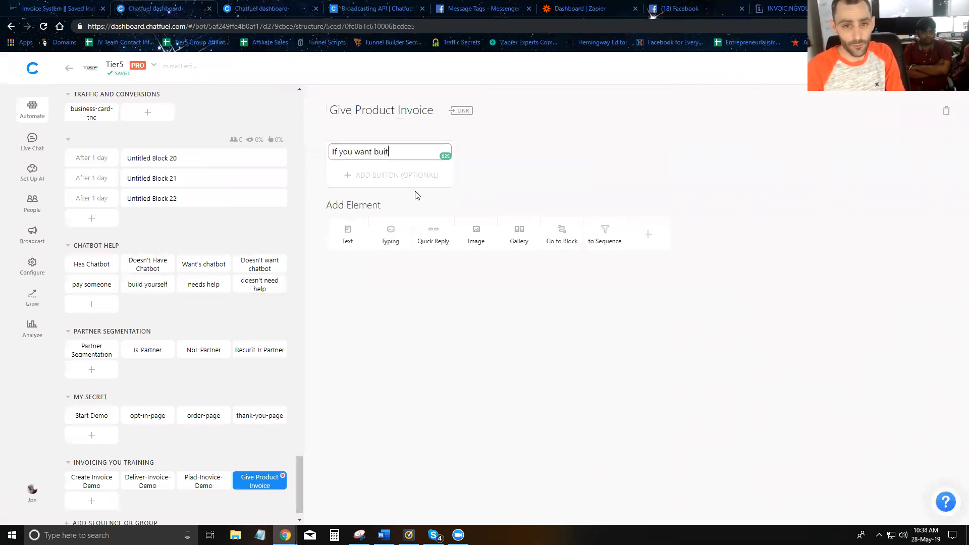
pyautogui.press('BackSpace')
pyautogui.press('BackSpace')
pyautogui.write('y my zapier training you can for just a')
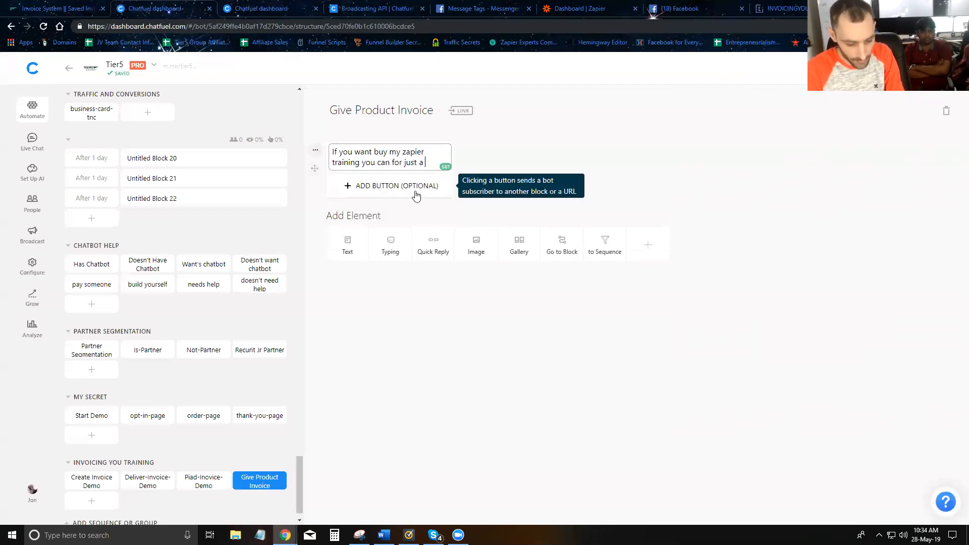
pyautogui.press('Return')
pyautogui.write('Click the buy button below.')
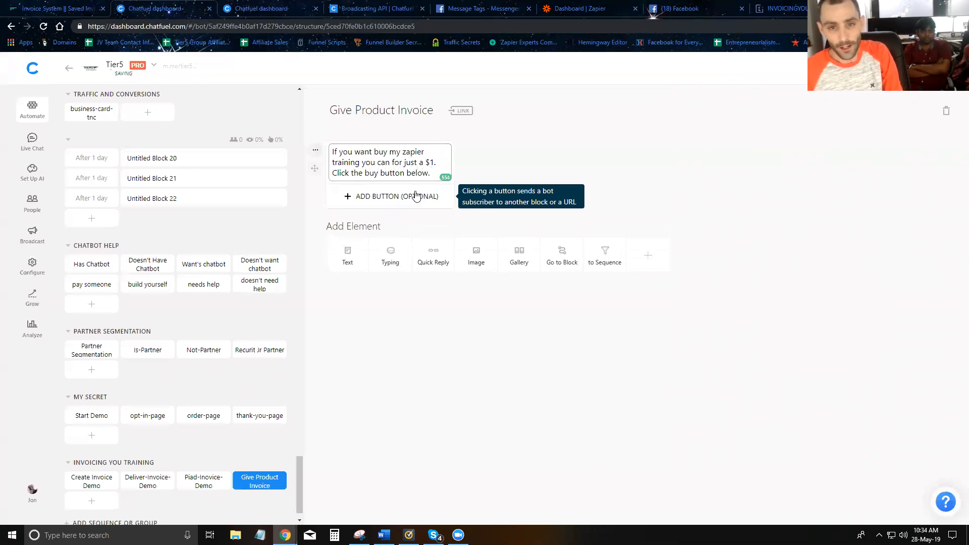
# Add a "Buy Now" button without a destination to the message, and an empty text card below it.
pyautogui.click(415, 197)
pyautogui.write('Buy Now')
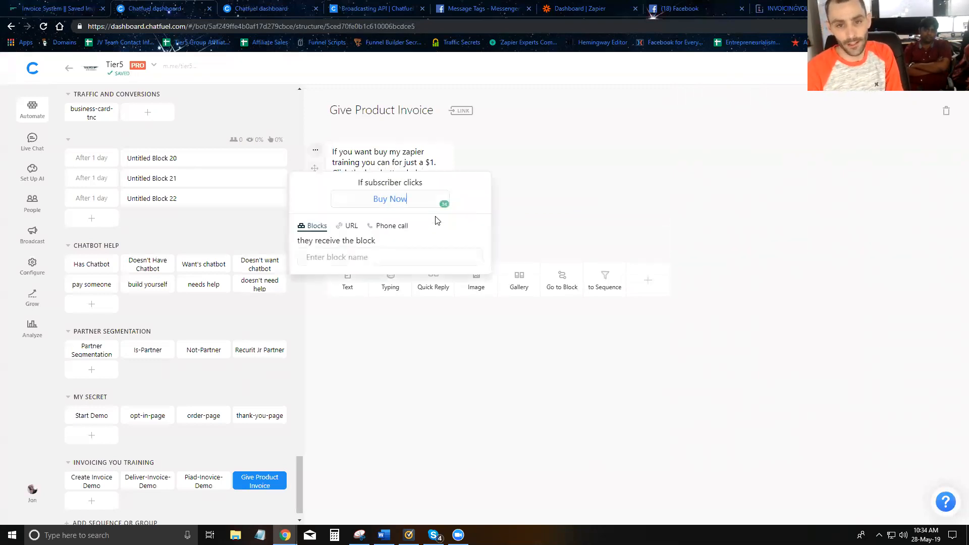
pyautogui.click(557, 233)
pyautogui.click(347, 281)
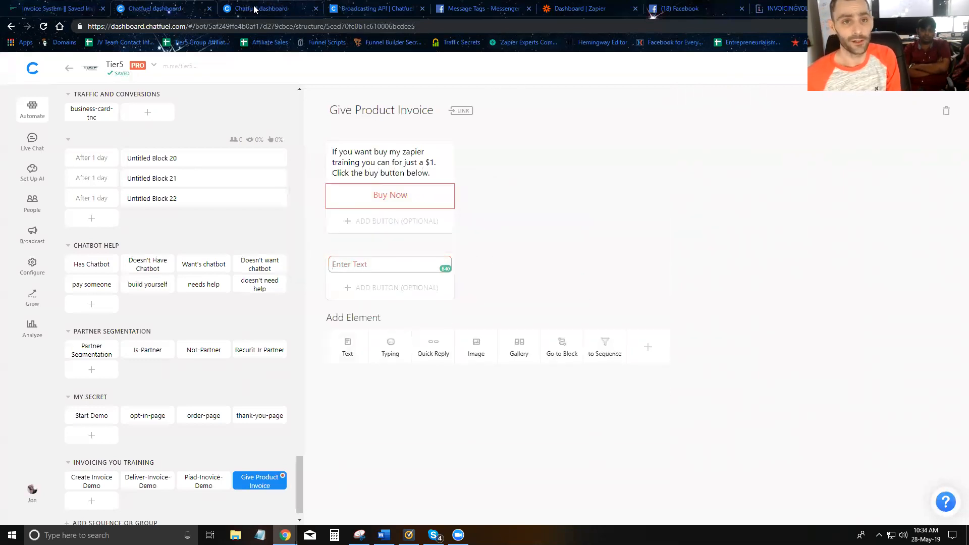
# Examine the hidden fields of the one-dollar Zapier training product in the Invoicing You products list.
pyautogui.click(58, 16)
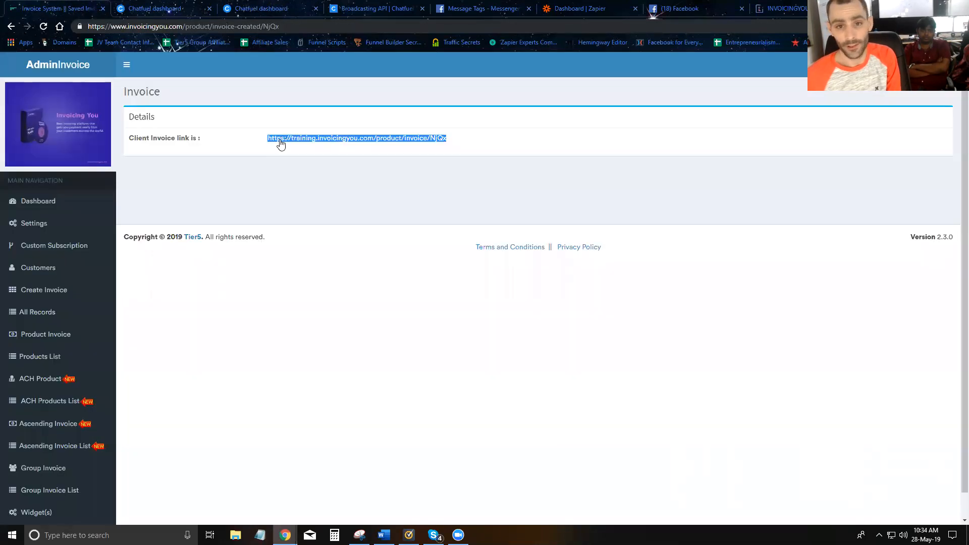
pyautogui.click(56, 356)
pyautogui.moveTo(655, 190); pyautogui.dragTo(591, 196)
pyautogui.click(631, 196)
pyautogui.tripleClick(630, 196)
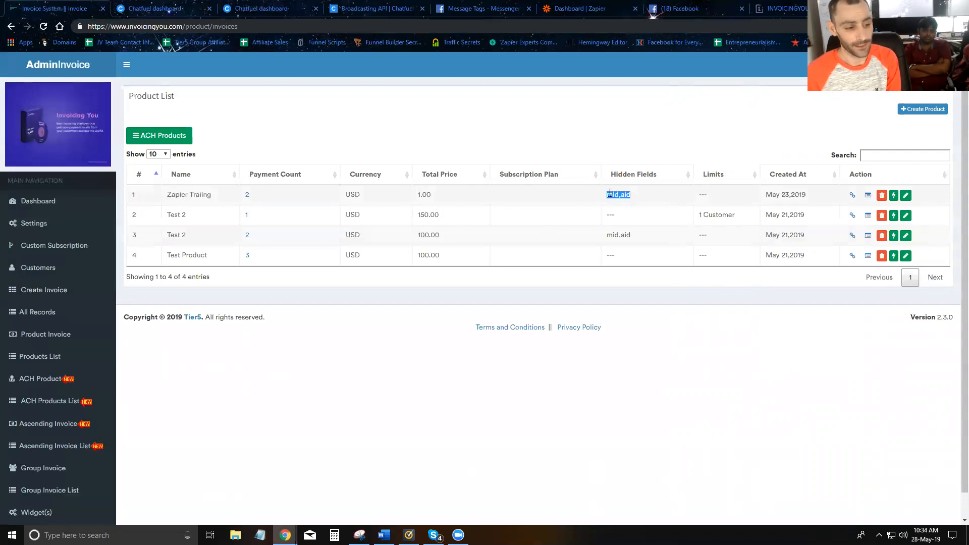
pyautogui.moveTo(636, 195); pyautogui.dragTo(614, 197)
pyautogui.click(647, 204)
pyautogui.click(631, 197)
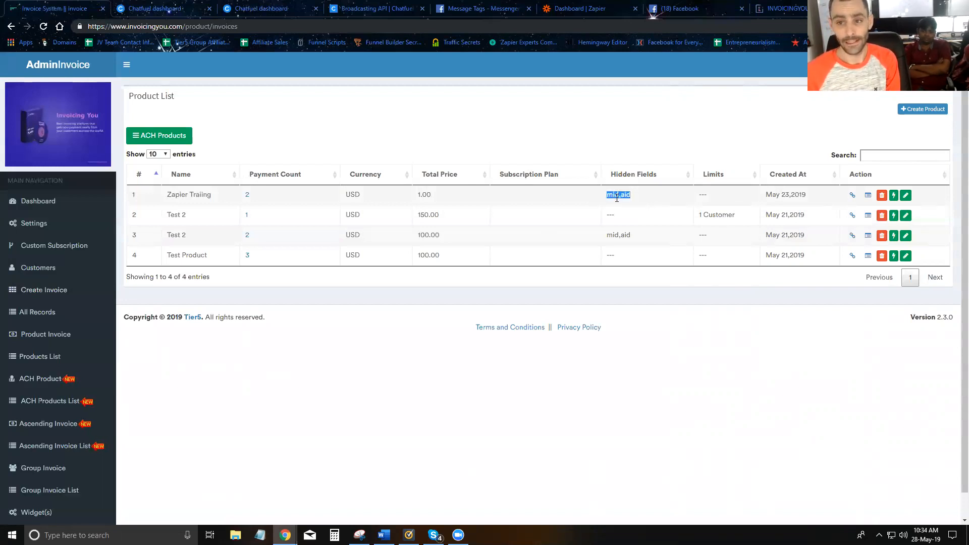
pyautogui.click(618, 194)
pyautogui.click(615, 197)
pyautogui.moveTo(621, 195)
pyautogui.mouseDown()
pyautogui.moveTo(607, 197)
pyautogui.moveTo(626, 196)
pyautogui.mouseUp()
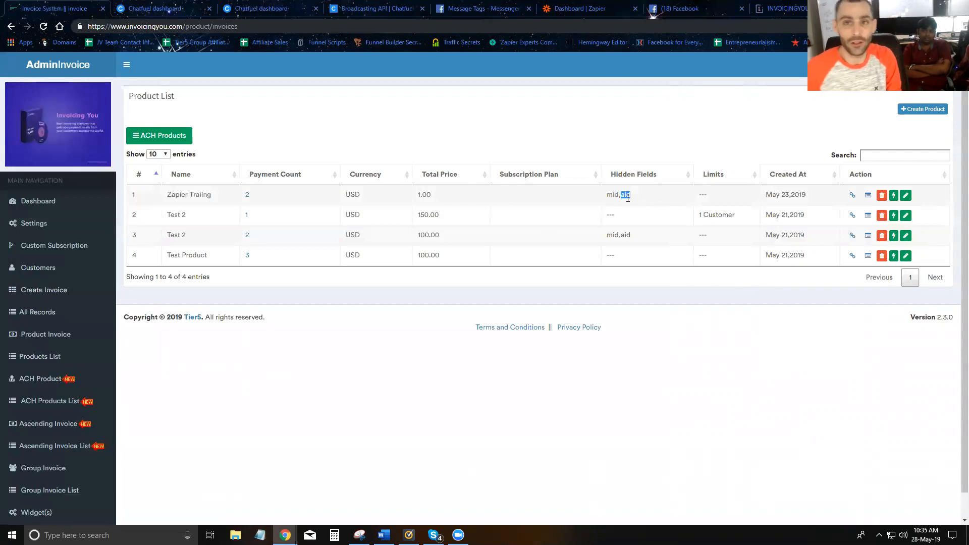
pyautogui.click(659, 201)
pyautogui.moveTo(639, 200); pyautogui.dragTo(597, 200)
pyautogui.click(635, 204)
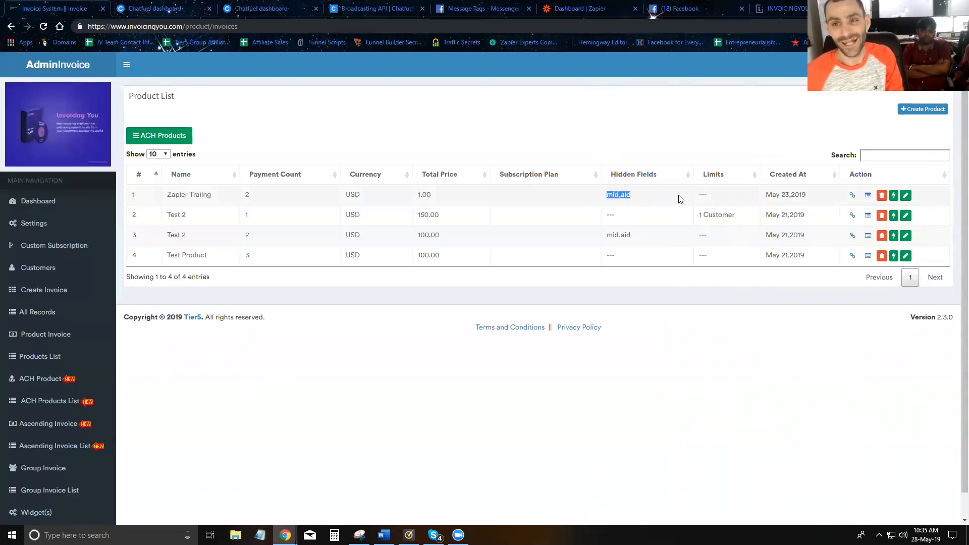
# In Chatfuel, paste the invoice link into the empty text card and append ?mid={{chatfuel user id}} to it.
pyautogui.click(558, 11)
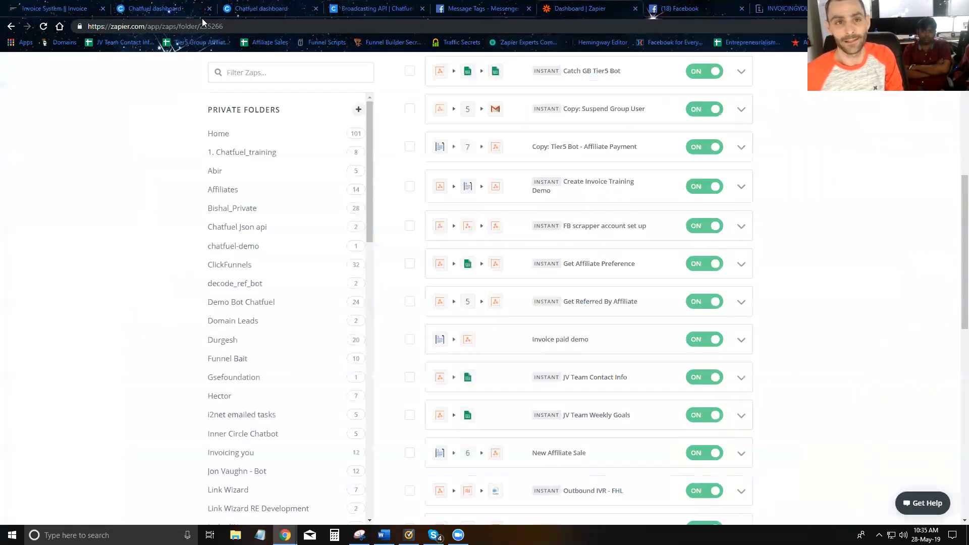
pyautogui.click(264, 15)
pyautogui.write('https://training.invoicingyou.com/product/invoice/NjQx')
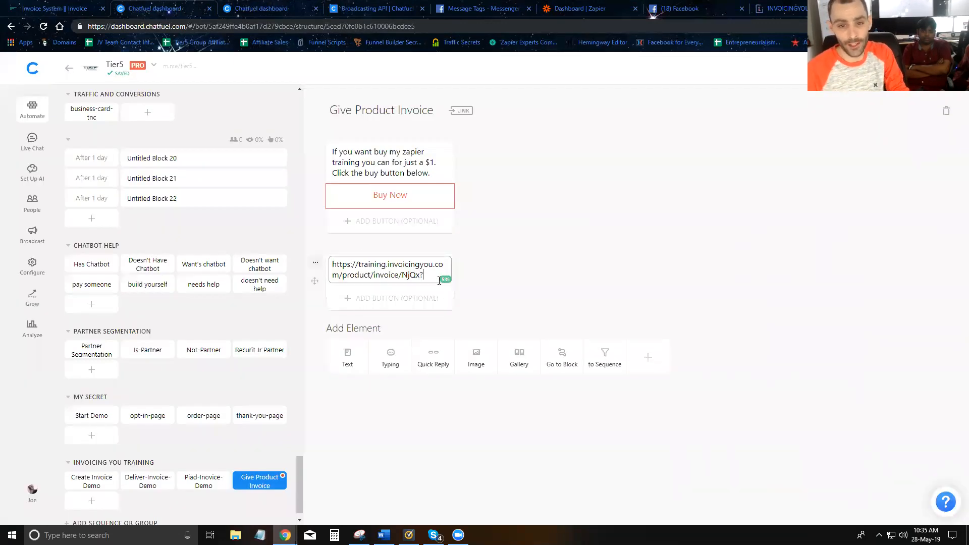
pyautogui.write('?mid={{ch')
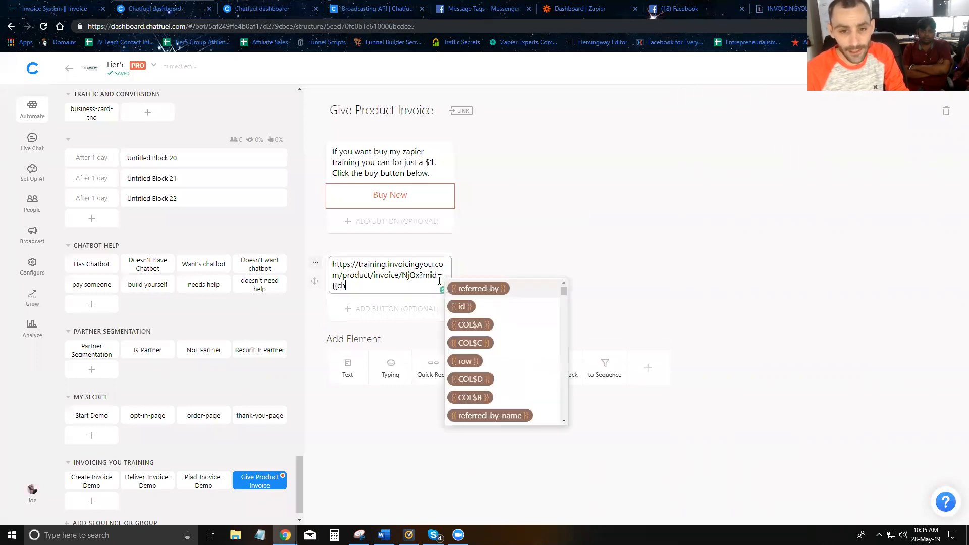
pyautogui.write('atfuel user id')
pyautogui.click(374, 301)
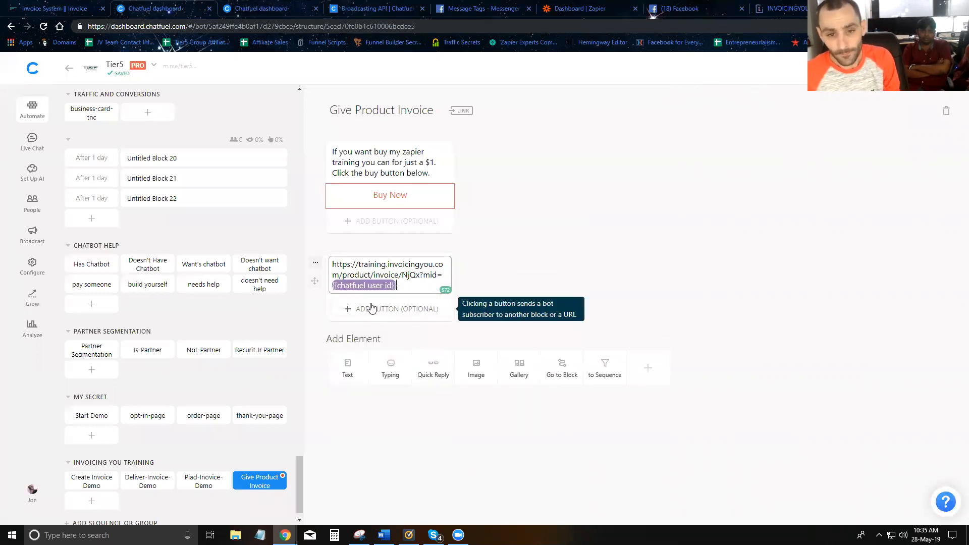
# Copy the completed invoice link from the text card and set it as the URL of the Buy Now button.
pyautogui.moveTo(397, 286); pyautogui.dragTo(332, 266)
pyautogui.hotkey('ctrl', 'c')
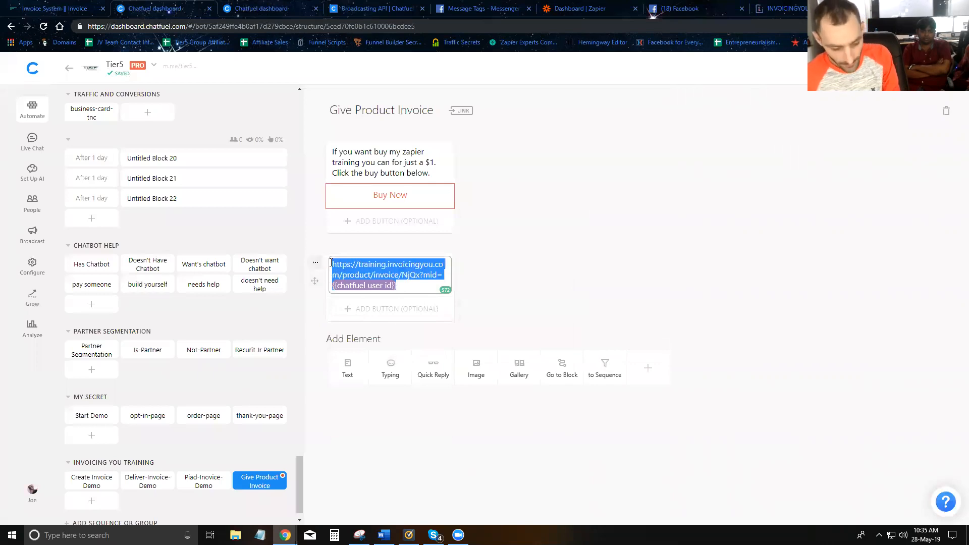
pyautogui.click(400, 201)
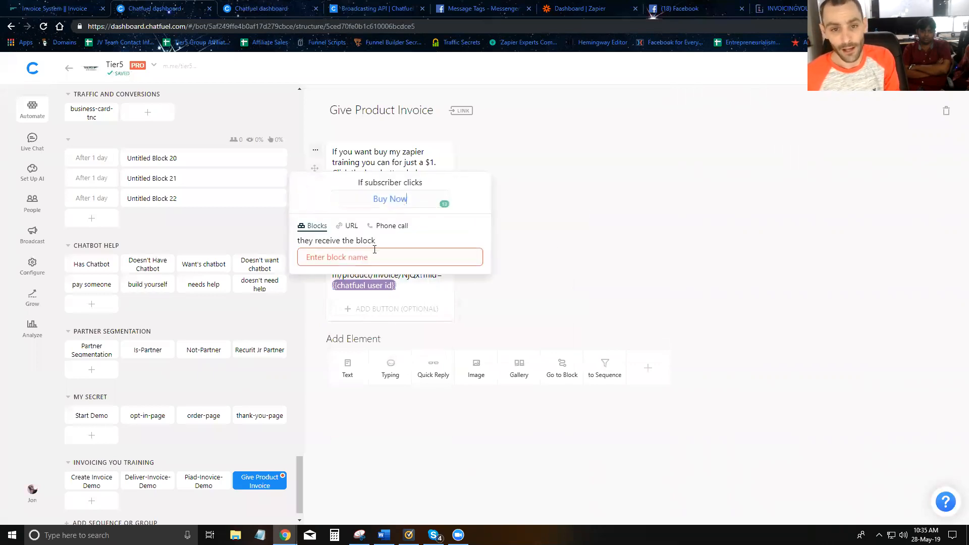
pyautogui.click(349, 225)
pyautogui.hotkey('ctrl', 'v')
pyautogui.click(477, 318)
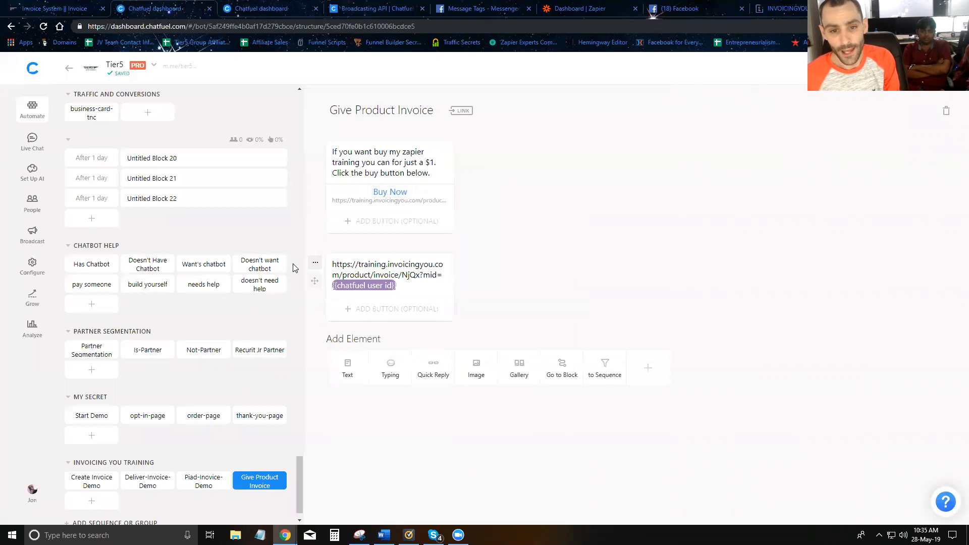
# Delete the text card that holds the invoice link from the Give Product Invoice block.
pyautogui.click(316, 263)
pyautogui.click(323, 321)
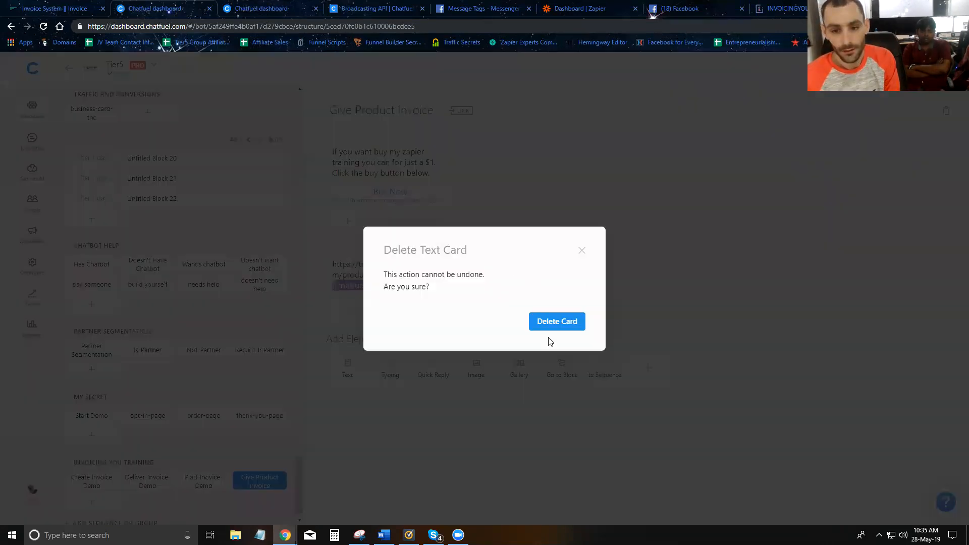
pyautogui.click(555, 320)
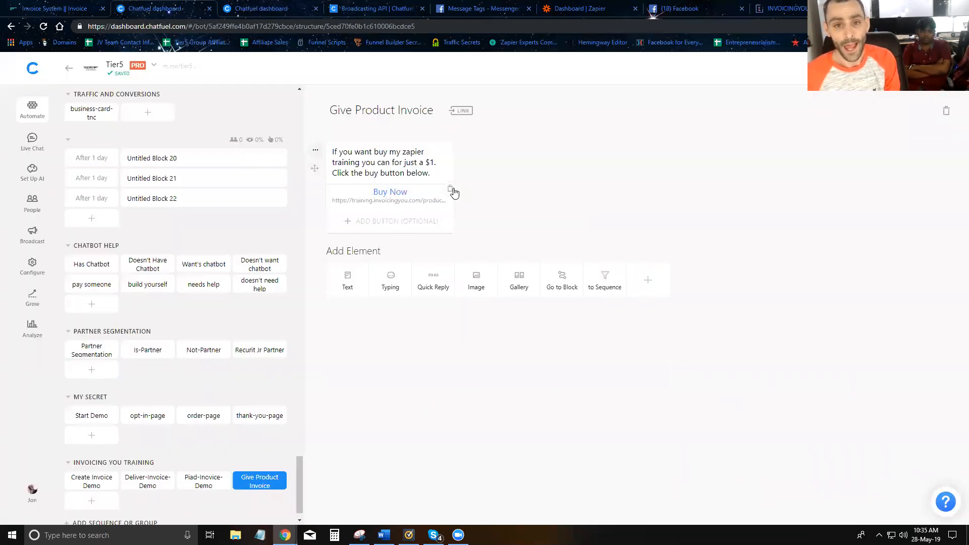
# Add another block named "Deliver-Zapier-Product" to the Invoicing You Training group.
pyautogui.scroll(-1, 182, 430)
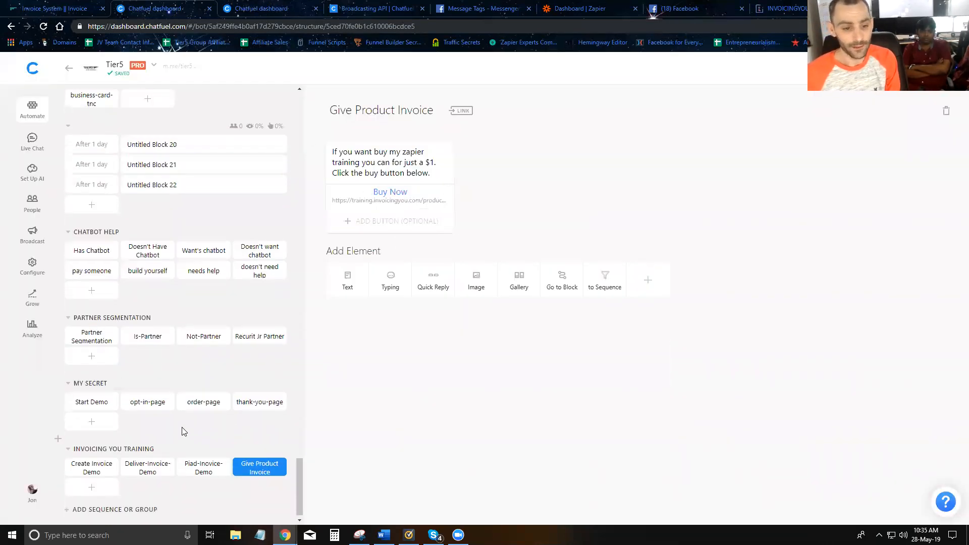
pyautogui.click(92, 481)
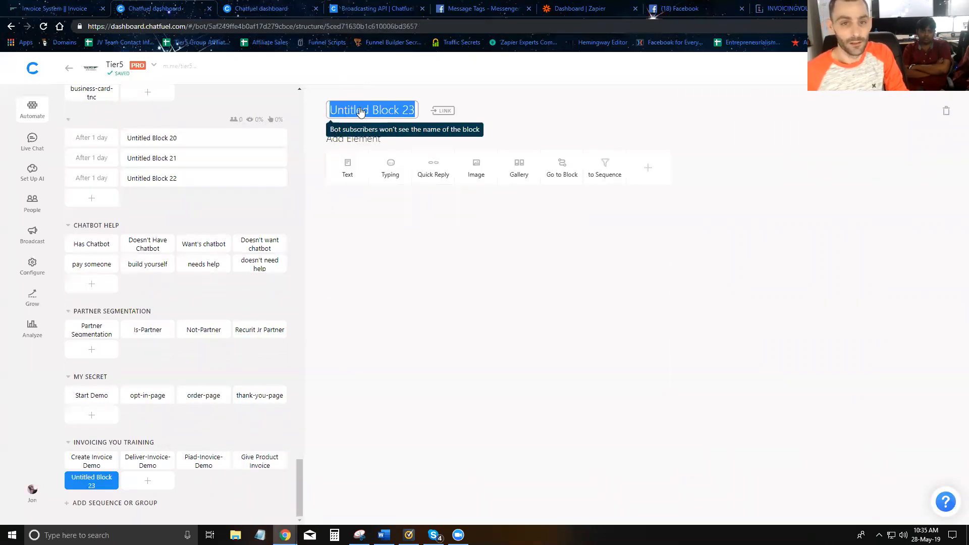
pyautogui.write('Deliver-Zapier-Product')
# Add a text card reading "I see you just purchased the Zapier training. Here is all the training videos.".
pyautogui.click(347, 169)
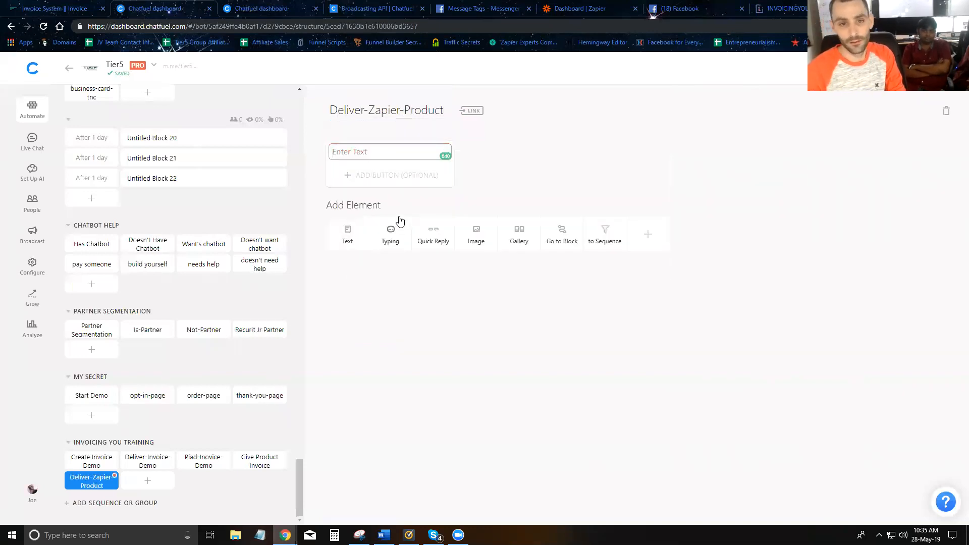
pyautogui.write('I see you just purchase')
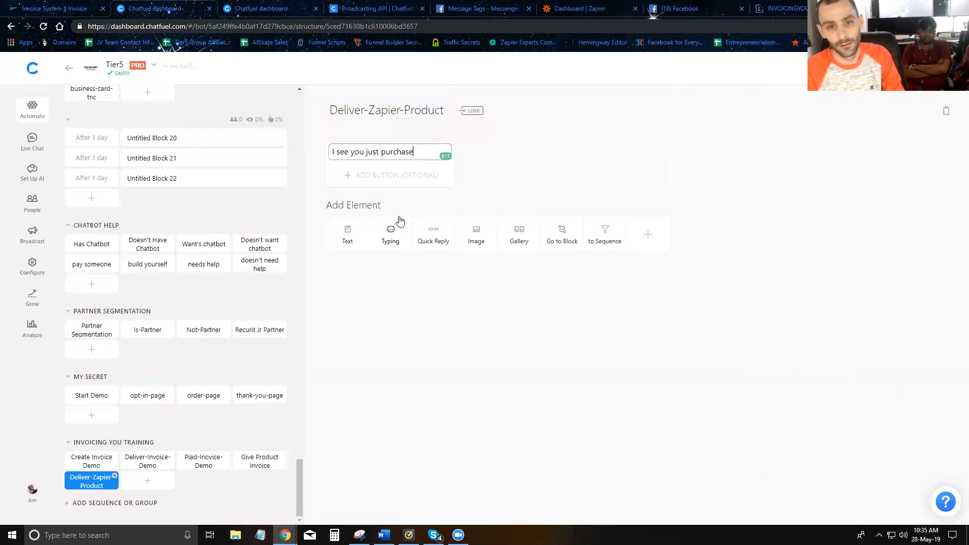
pyautogui.write('d the Zapier training. Here is all the')
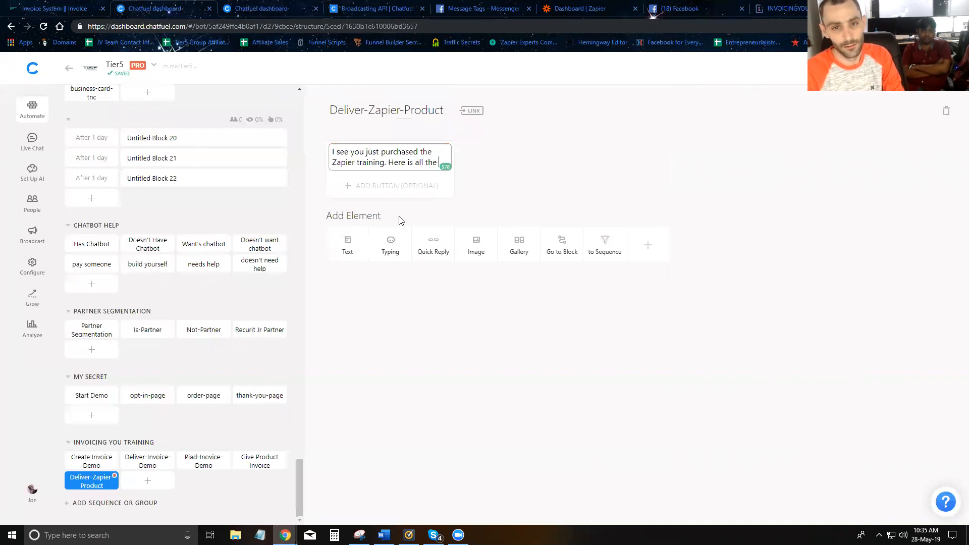
pyautogui.write(' trfain')
pyautogui.press('BackSpace')
pyautogui.write('ai')
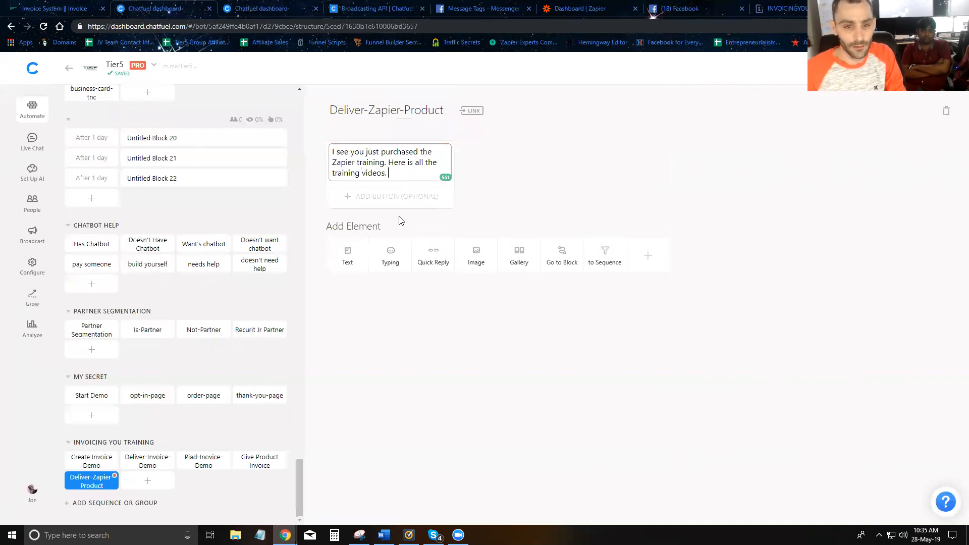
# Add a second text card reading "Training vidoes go here :)" to the Deliver-Zapier-Product block.
pyautogui.click(353, 259)
pyautogui.write('Training vidoes go here :)')
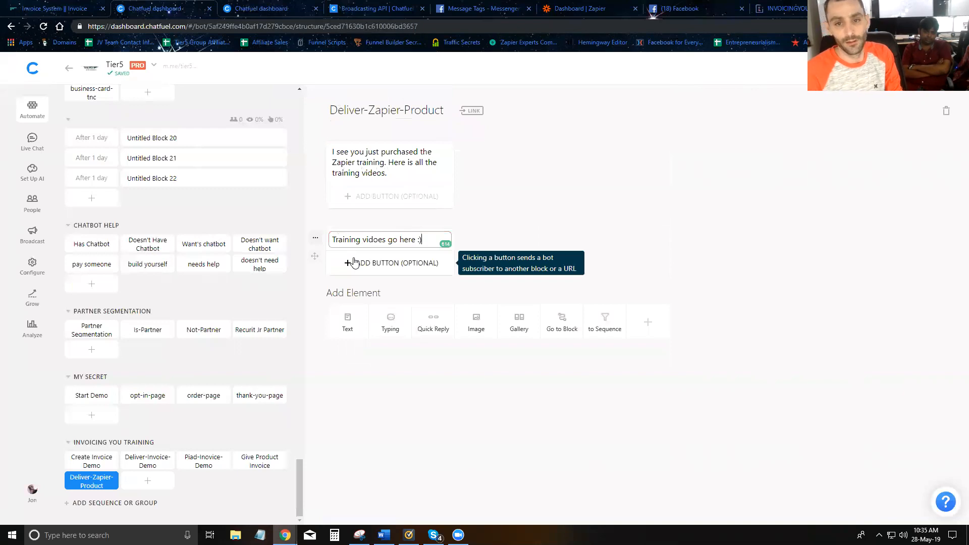
pyautogui.click(691, 259)
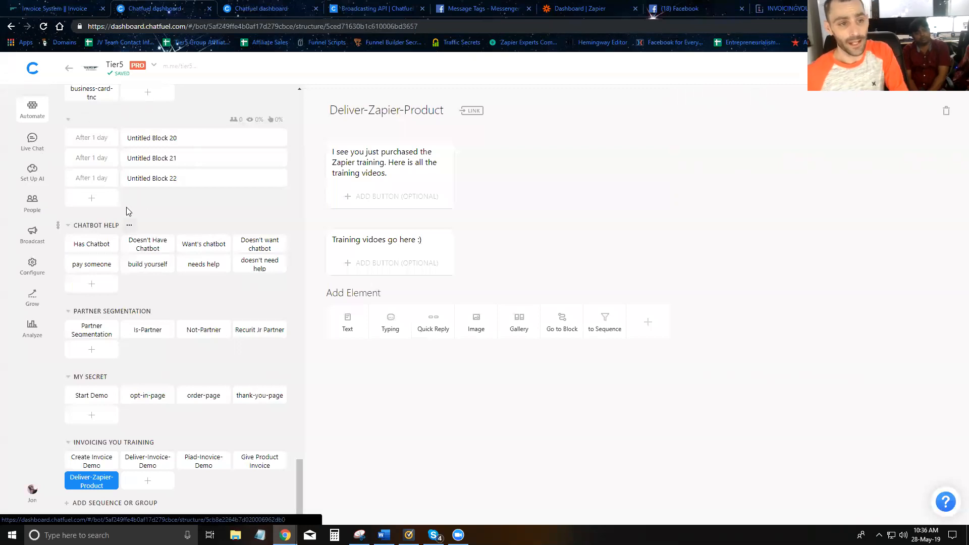
# Add an AI rule in the Testing group that answers "product inoivce" with the Give Product Invoice block.
pyautogui.click(36, 179)
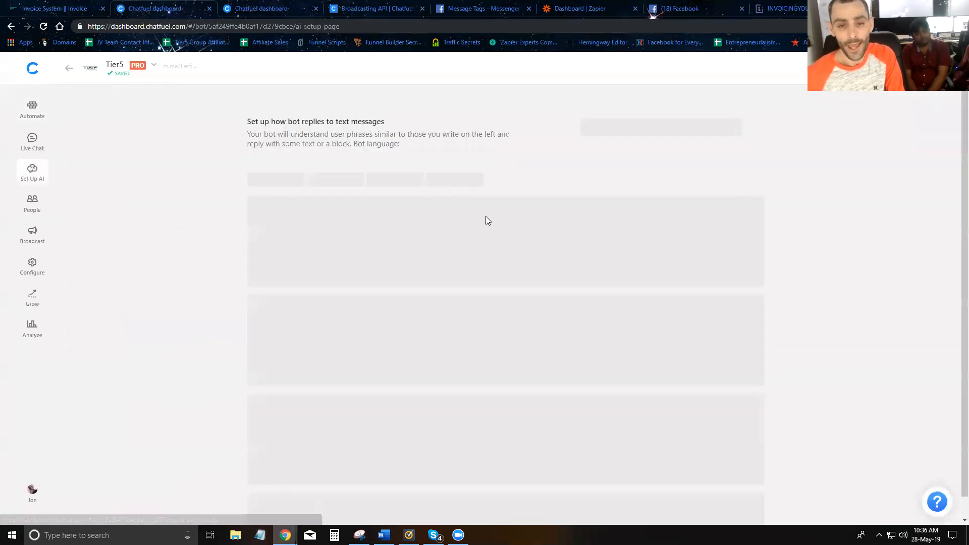
pyautogui.click(373, 169)
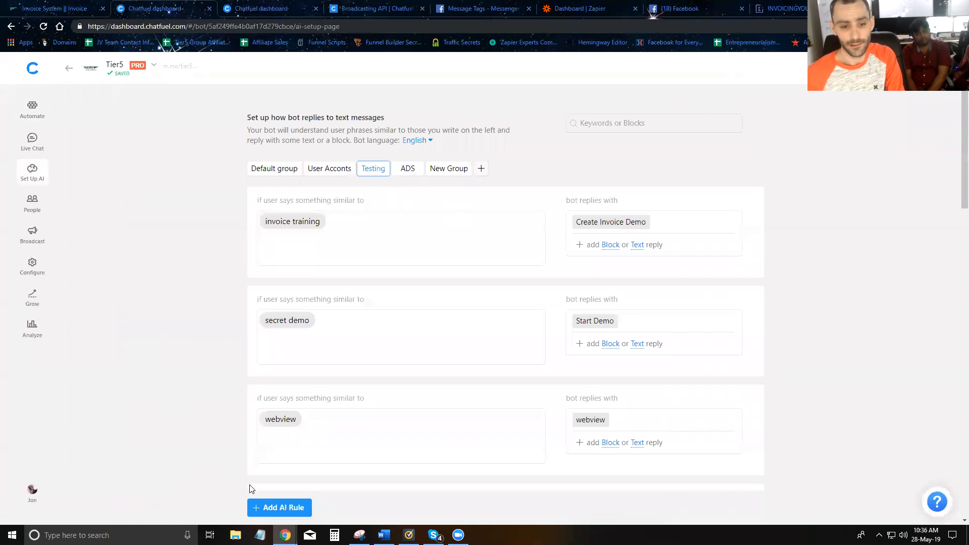
pyautogui.click(270, 510)
pyautogui.write('product inoivce')
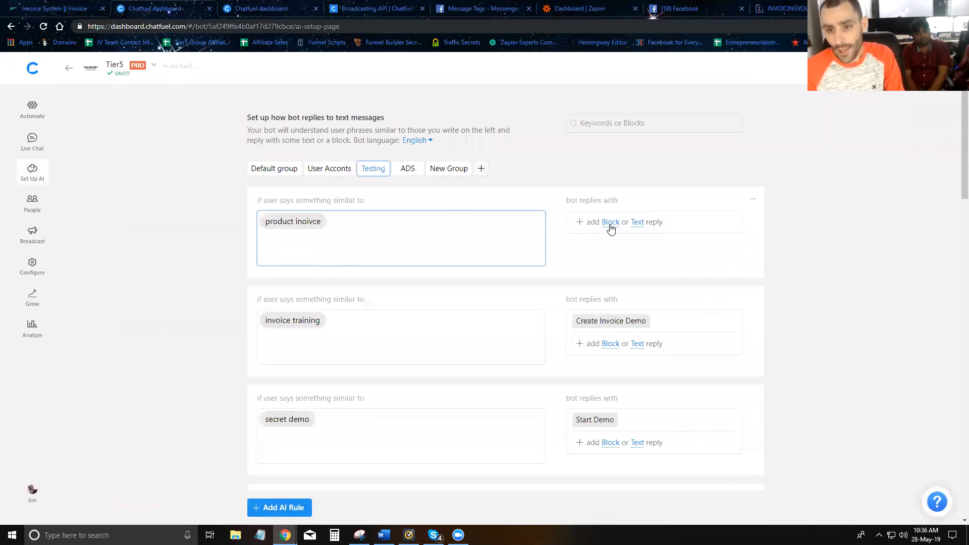
pyautogui.click(610, 223)
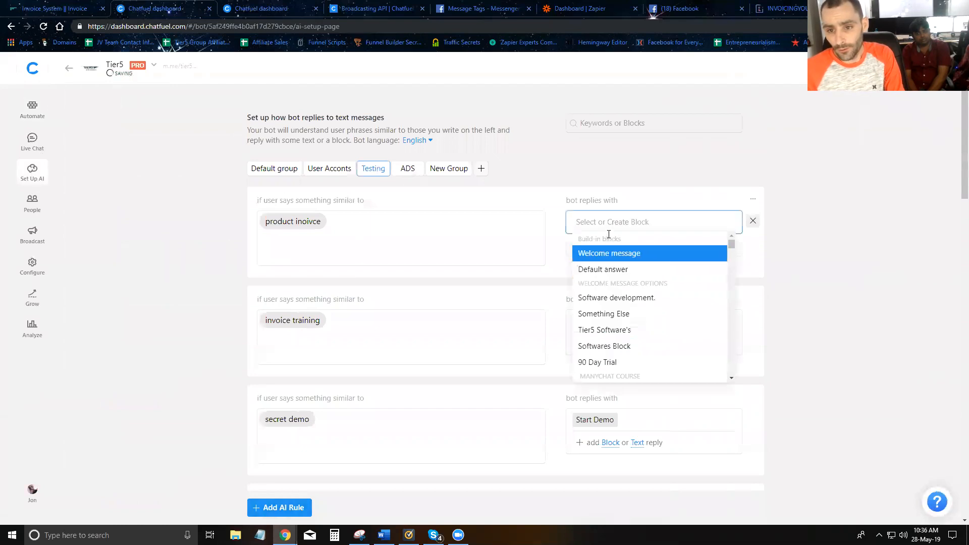
pyautogui.write('give')
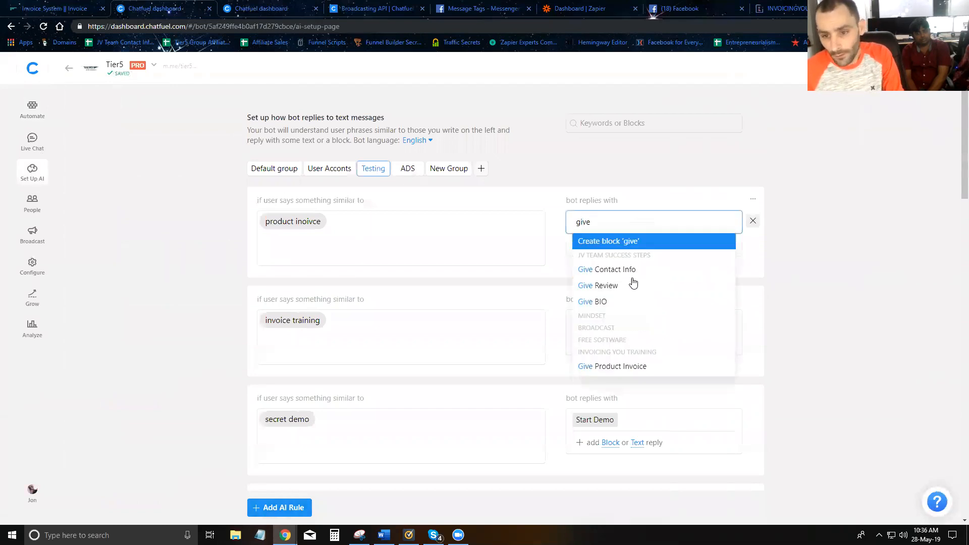
pyautogui.press('Return')
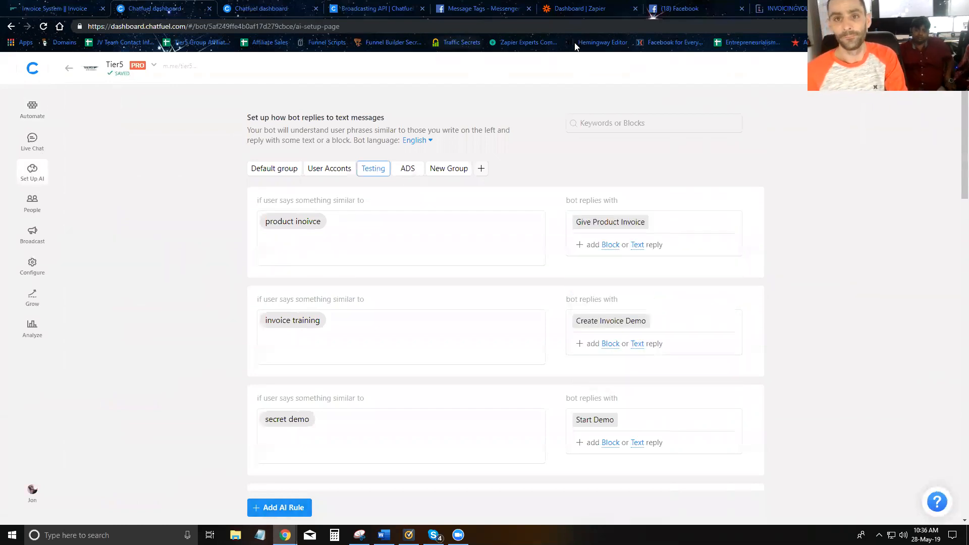
# Switch to Zapier and create a new zap with Invoicingyou as its trigger app.
pyautogui.click(581, 8)
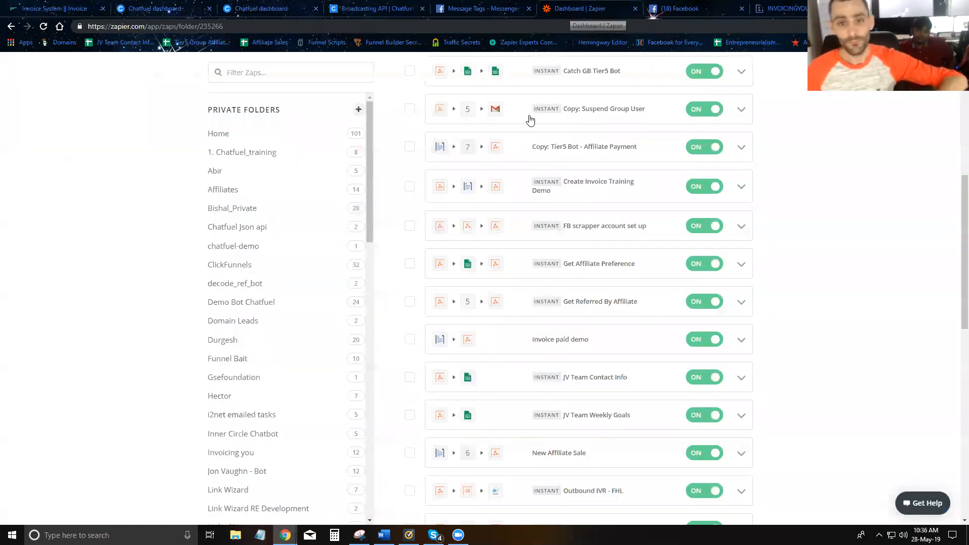
pyautogui.click(659, 70)
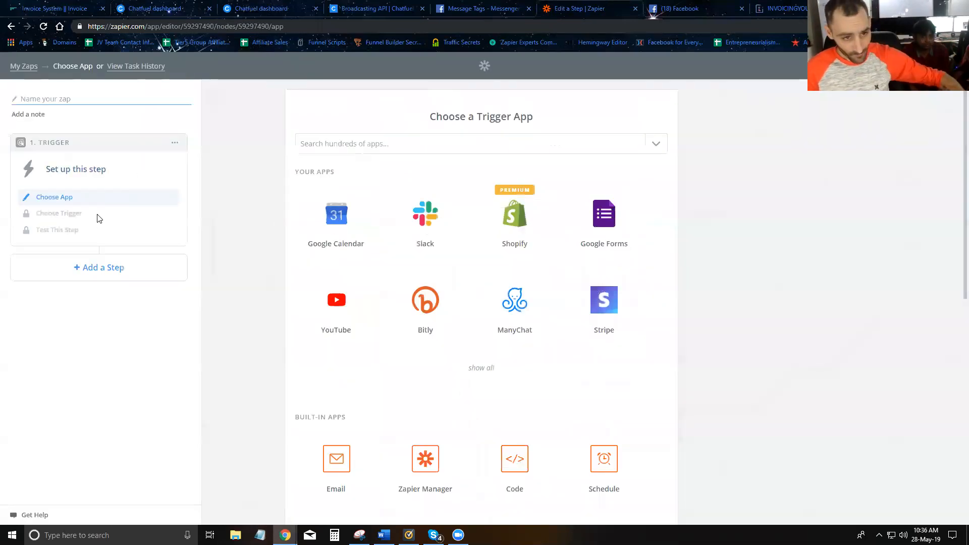
pyautogui.click(369, 146)
pyautogui.write('Inovice')
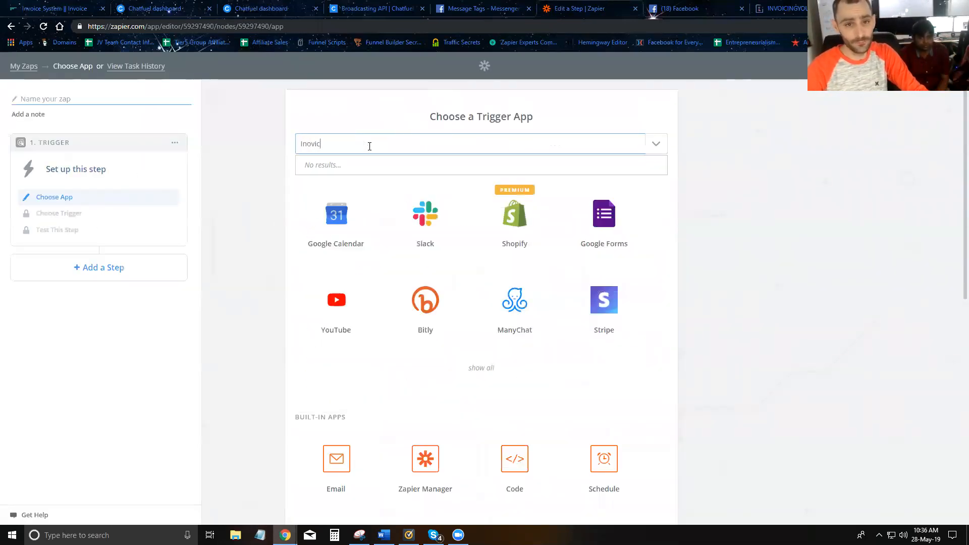
pyautogui.press('BackSpace')
pyautogui.press('BackSpace')
pyautogui.press('BackSpace')
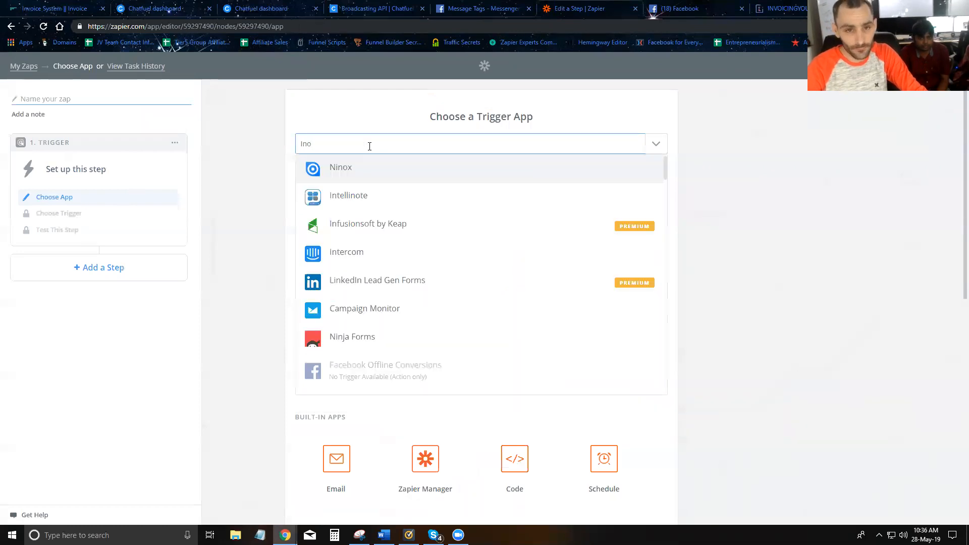
pyautogui.write('voci')
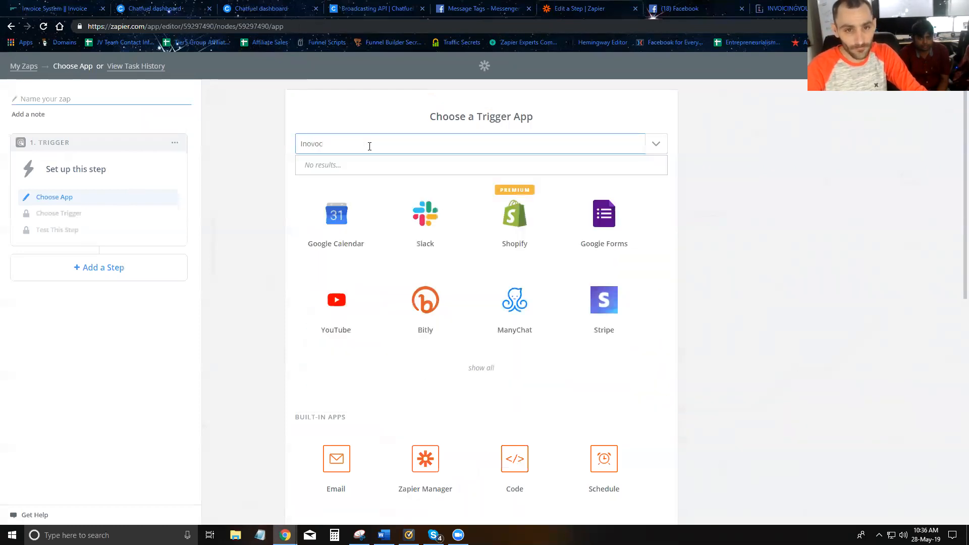
pyautogui.press('BackSpace')
pyautogui.press('BackSpace')
pyautogui.press('BackSpace')
pyautogui.press('BackSpace')
pyautogui.press('BackSpace')
pyautogui.press('BackSpace')
pyautogui.write('Invoic')
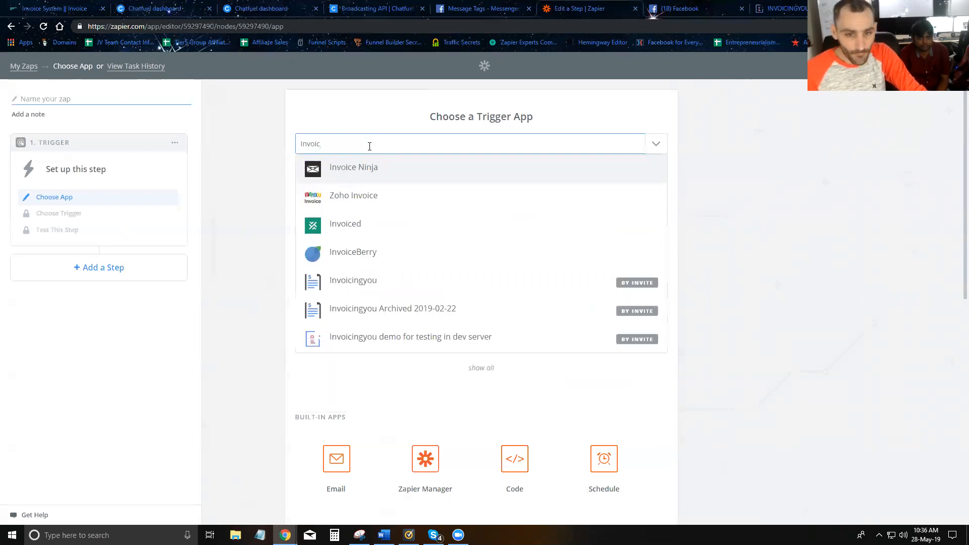
pyautogui.click(362, 280)
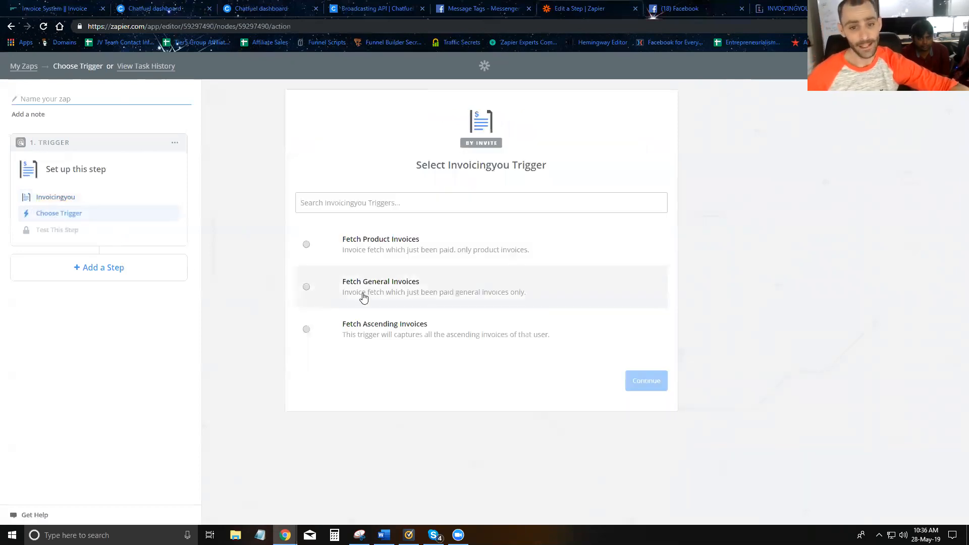
# Set the trigger to Fetch Product Invoices and connect it to the Training account.
pyautogui.click(309, 251)
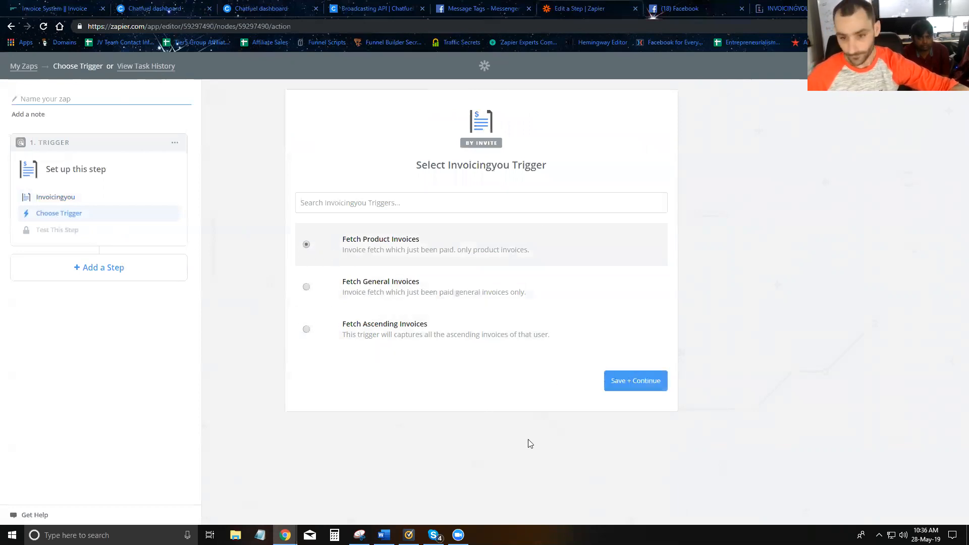
pyautogui.click(625, 384)
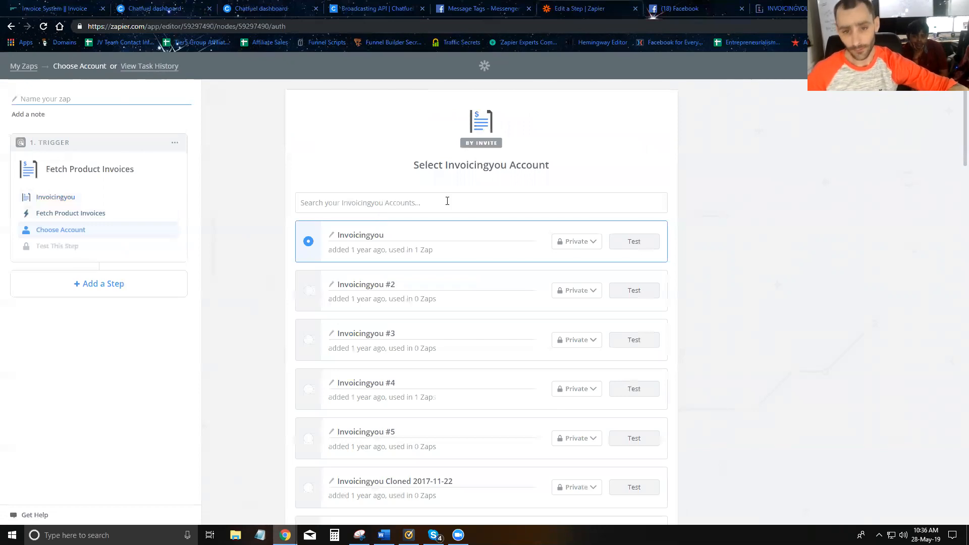
pyautogui.scroll(-15, 398, 255)
pyautogui.scroll(-7, 328, 330)
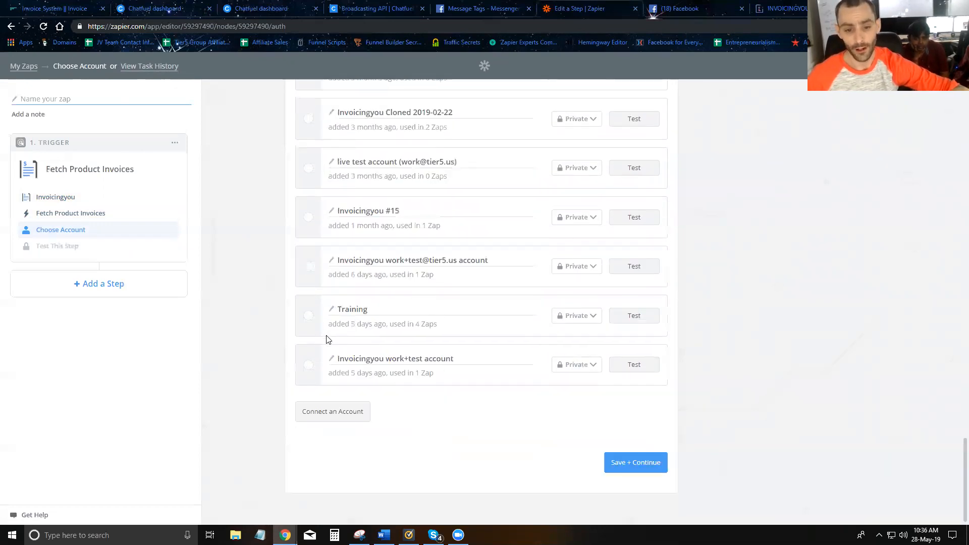
pyautogui.click(308, 316)
pyautogui.click(639, 460)
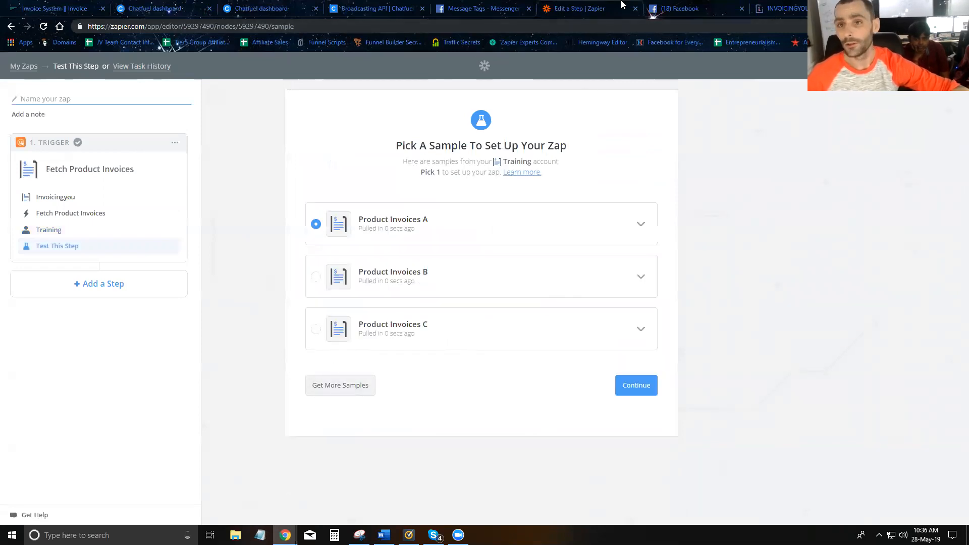
# Switch to Facebook, message the Tier5 bot "product inoivce", open its Buy Now link and highlight the mid parameter in the address.
pyautogui.click(669, 9)
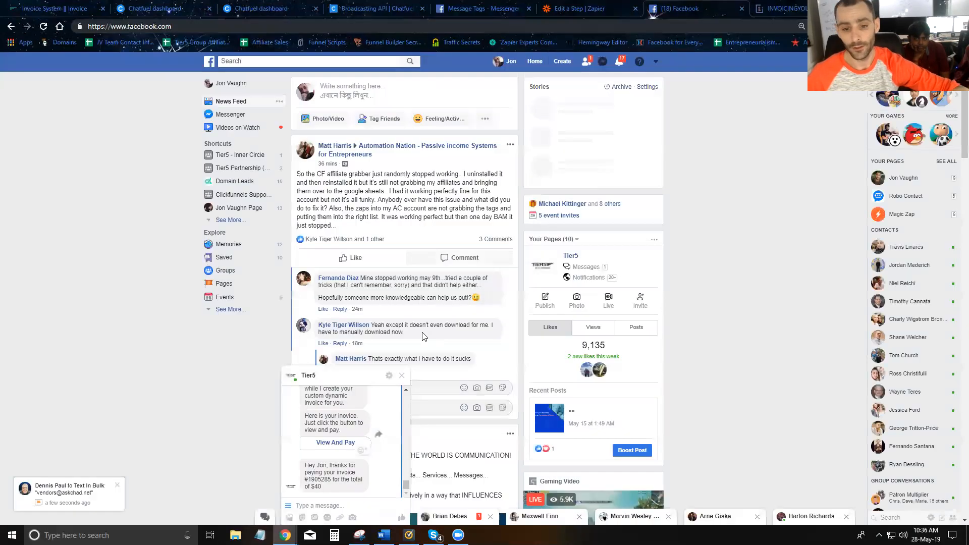
pyautogui.click(336, 502)
pyautogui.write('produc')
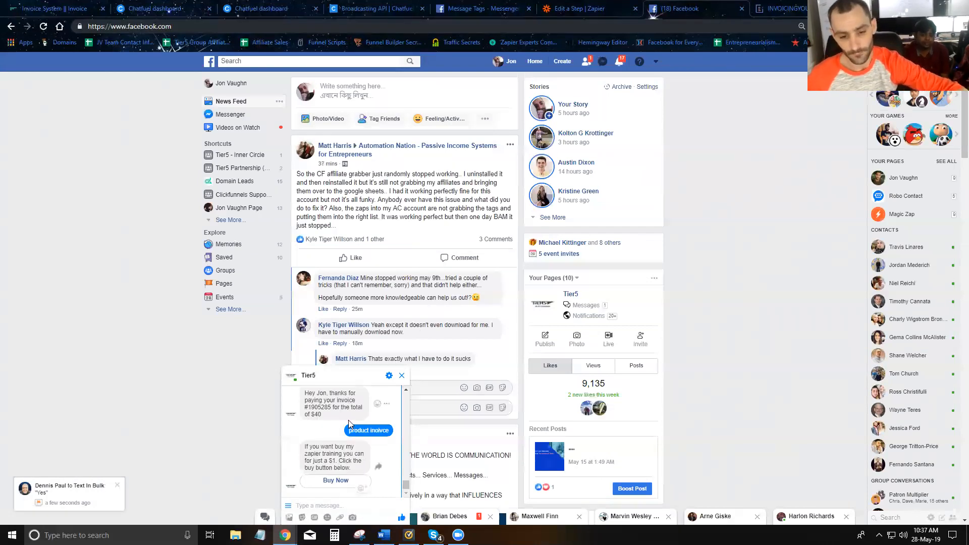
pyautogui.click(335, 480)
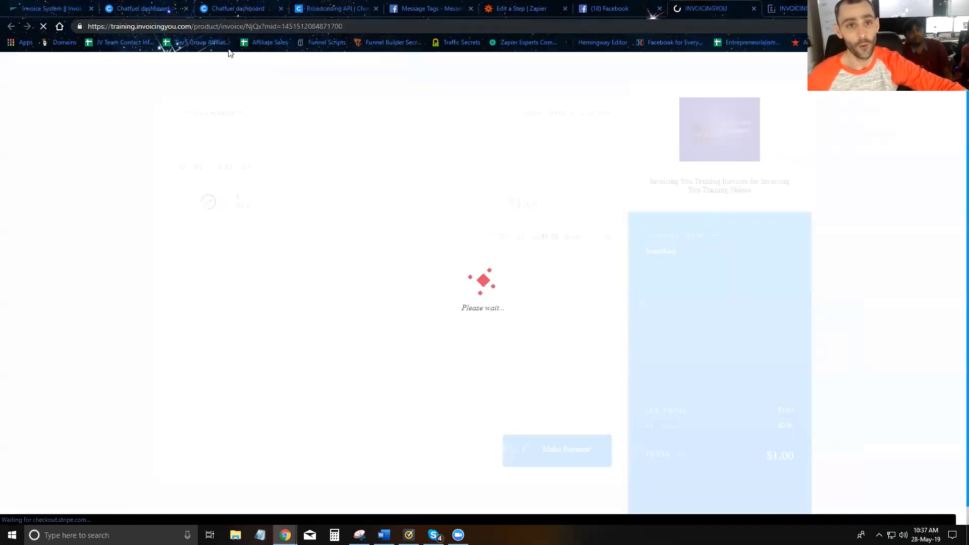
pyautogui.moveTo(359, 25); pyautogui.dragTo(262, 26)
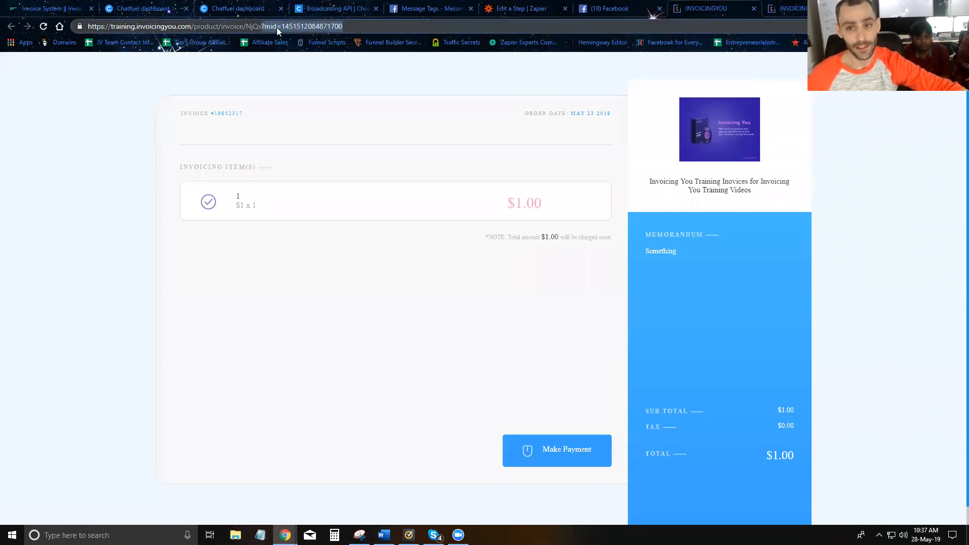
# Open the invoice's payment form and fill in the buyer's e-mail, card number, expiry date and CVC.
pyautogui.click(549, 461)
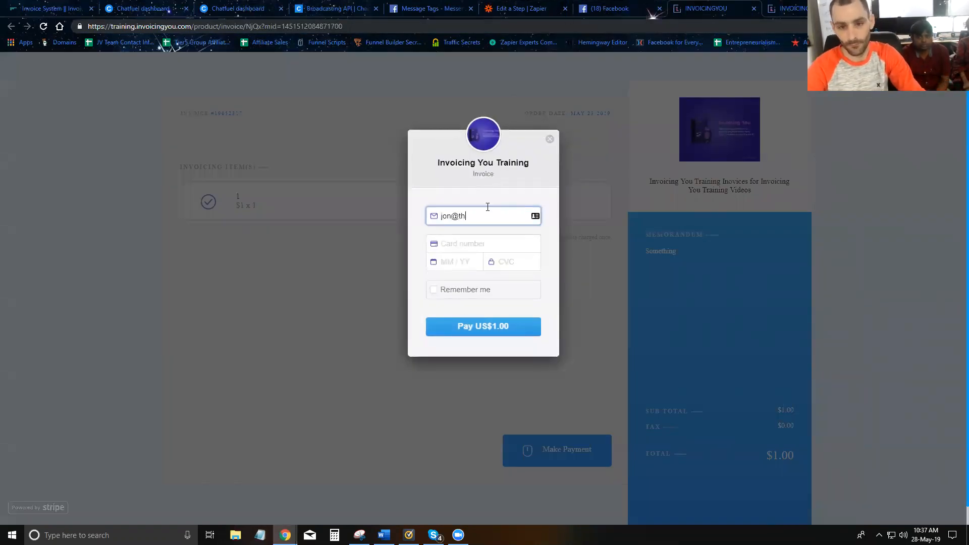
pyautogui.press('Tab')
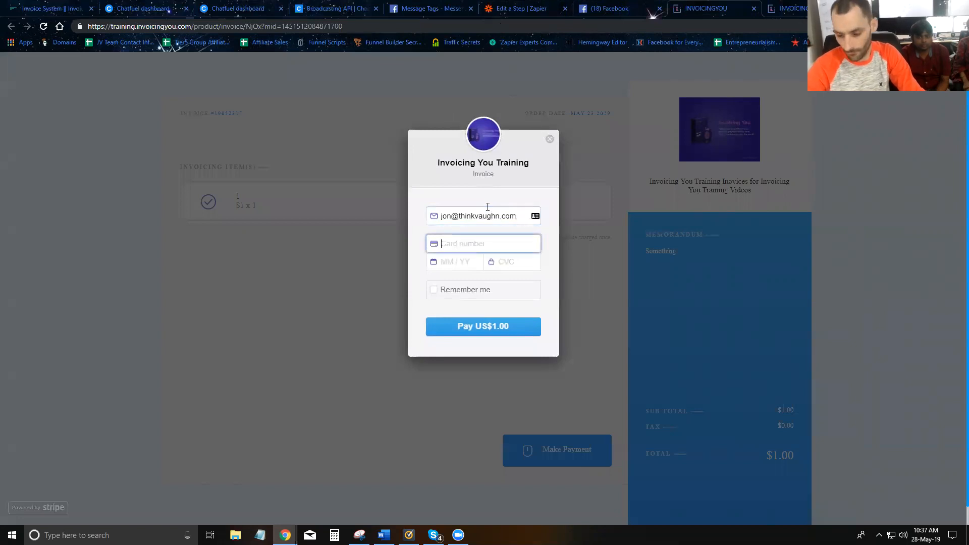
pyautogui.write('4242')
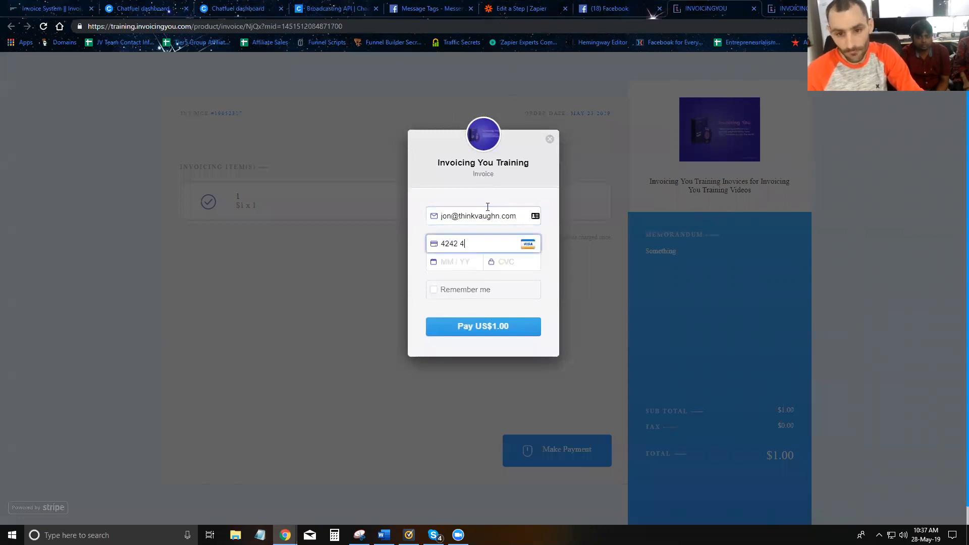
pyautogui.write('4')
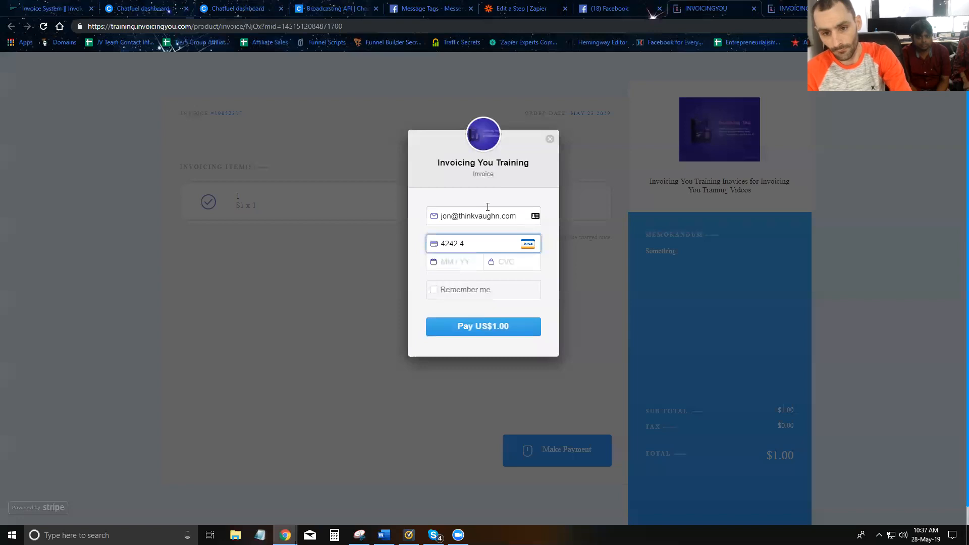
pyautogui.write('24242424242 4')
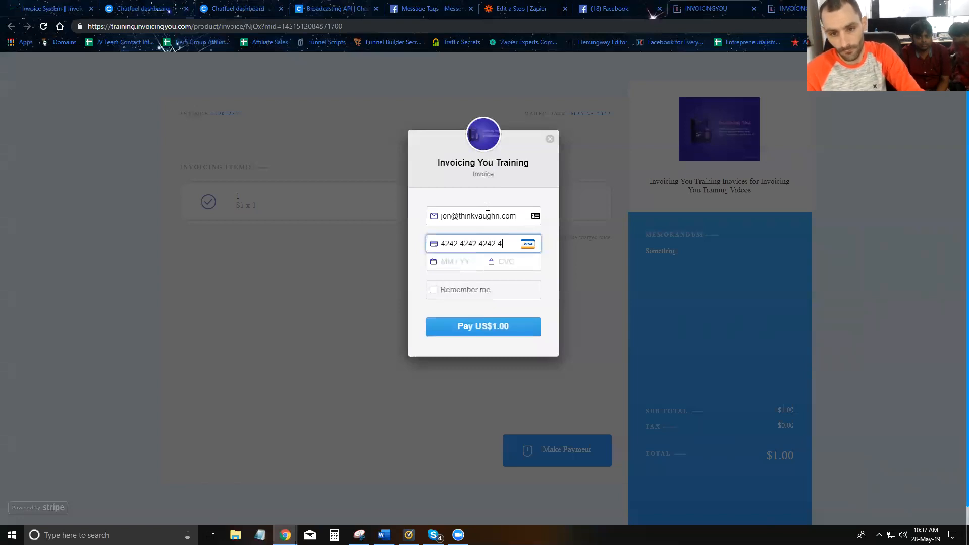
pyautogui.write('11211')
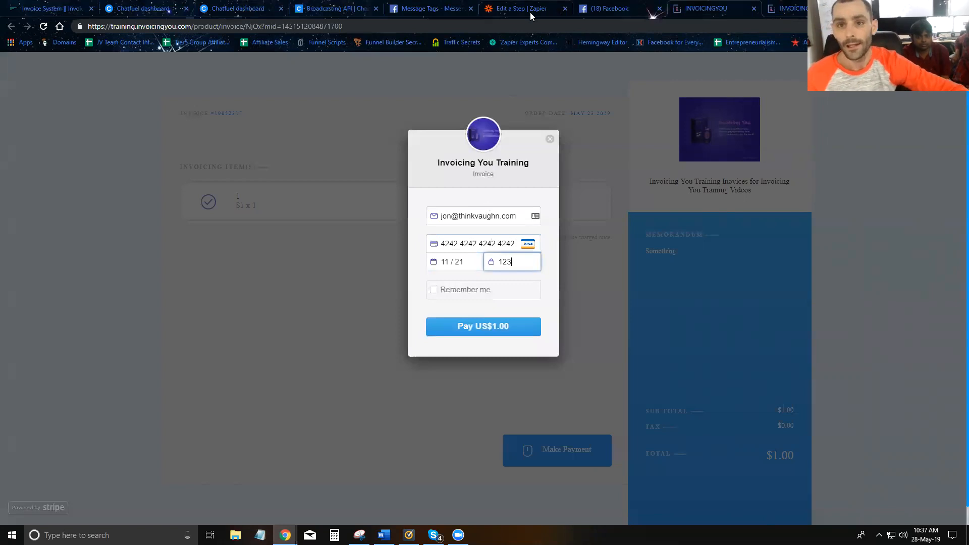
# Start pulling more product invoice samples in Zapier and submit the US$1.00 payment on the invoice page.
pyautogui.click(532, 11)
pyautogui.click(352, 391)
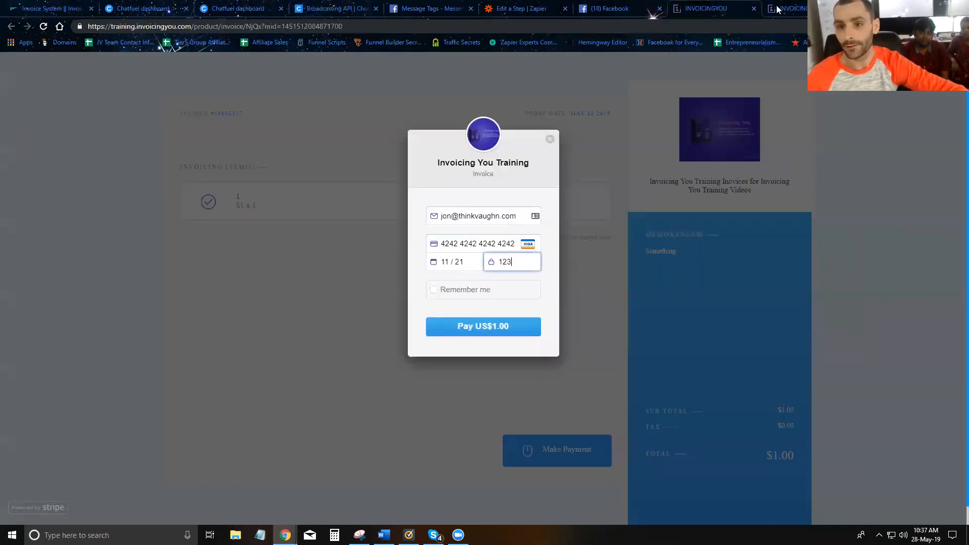
pyautogui.click(706, 9)
pyautogui.click(478, 327)
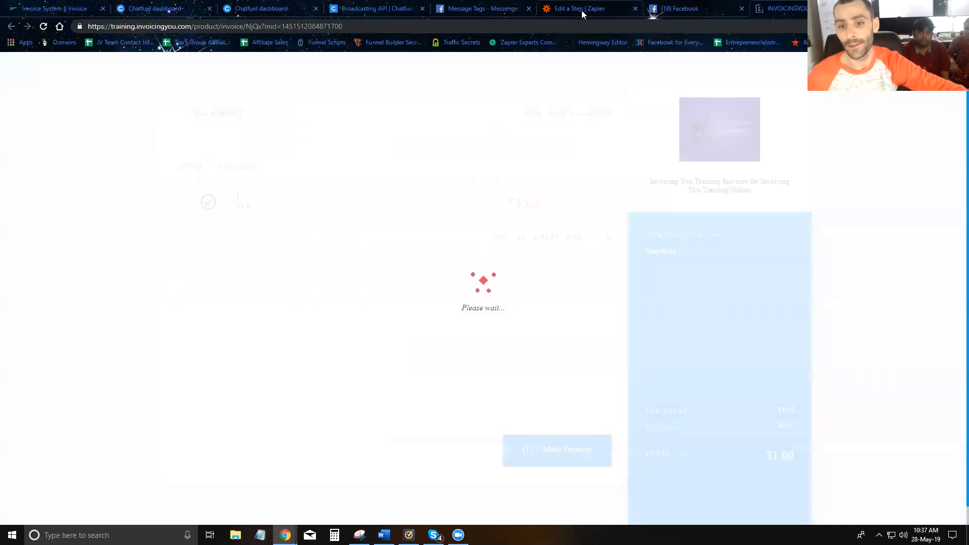
# Return to Zapier, select the newly pulled Product Invoices A sample and continue with it.
pyautogui.click(582, 10)
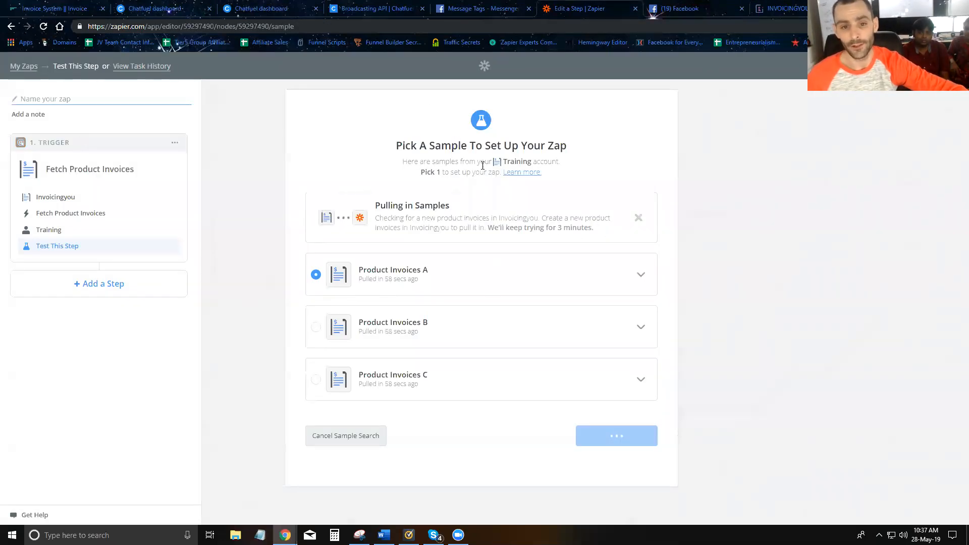
pyautogui.click(316, 224)
pyautogui.click(626, 385)
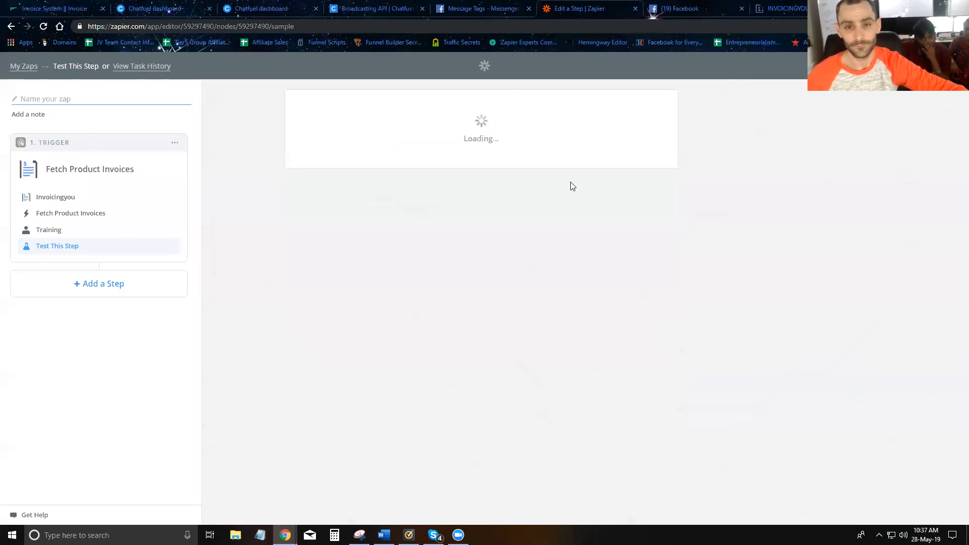
# Reopen the trigger's test samples and examine the mid and product_name fields of Product Invoices A.
pyautogui.click(51, 246)
pyautogui.click(641, 225)
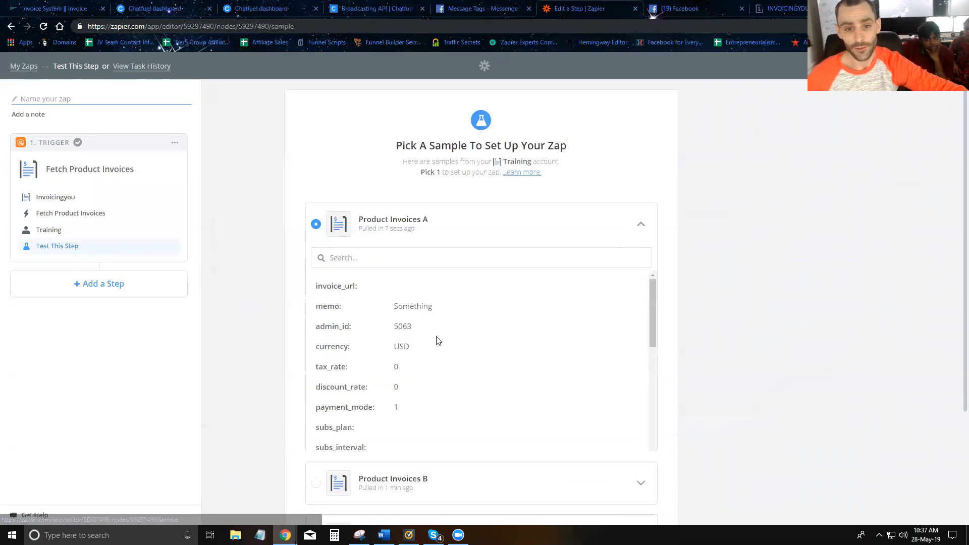
pyautogui.scroll(-5, 423, 317)
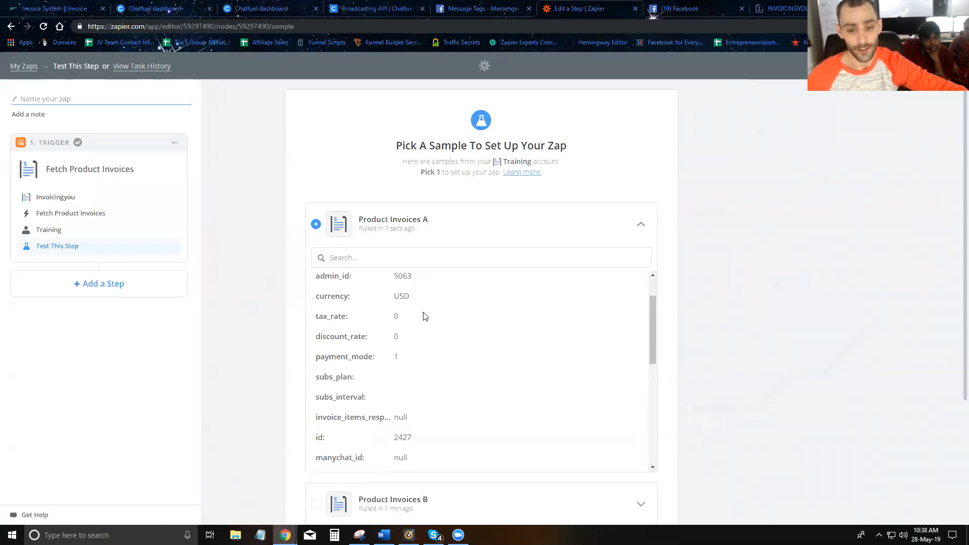
pyautogui.scroll(-1, 414, 336)
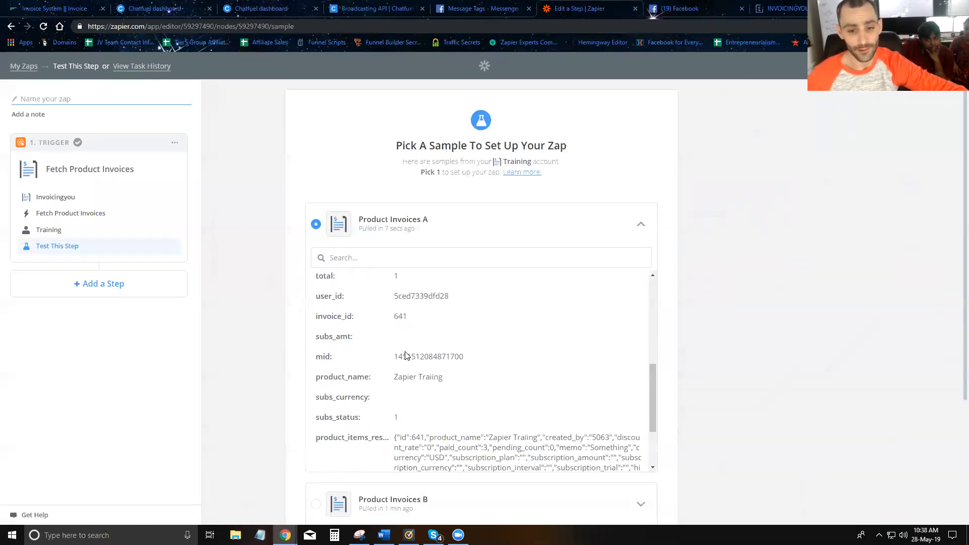
pyautogui.moveTo(394, 358); pyautogui.dragTo(486, 367)
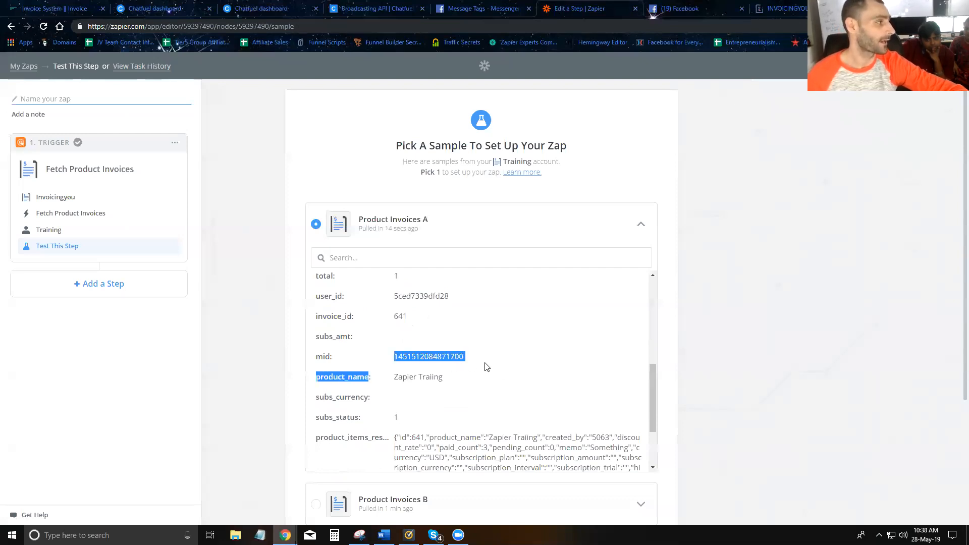
# Check the hidden fields of the Zapier Traiing product in Invoicing You against the mid value in Zapier's trigger sample.
pyautogui.click(50, 10)
pyautogui.moveTo(642, 195); pyautogui.dragTo(584, 191)
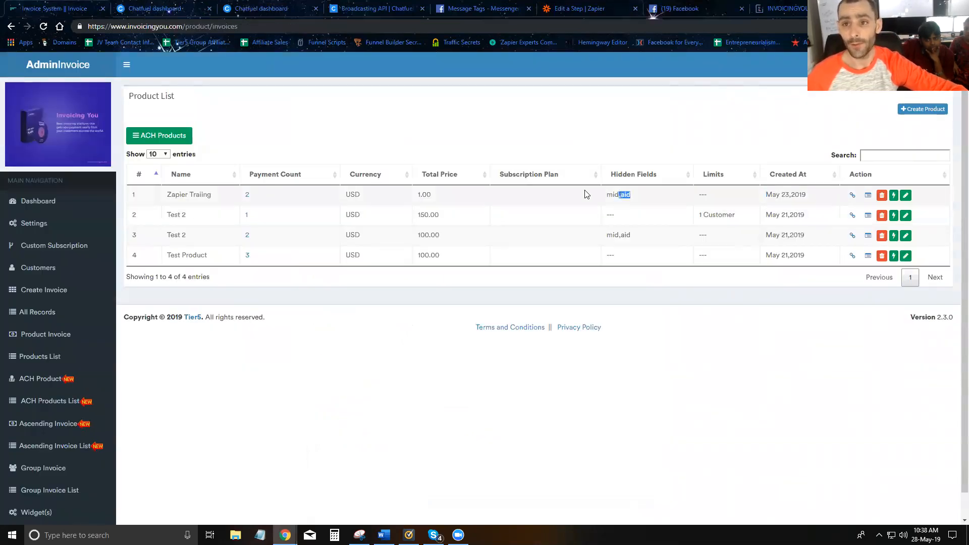
pyautogui.click(621, 8)
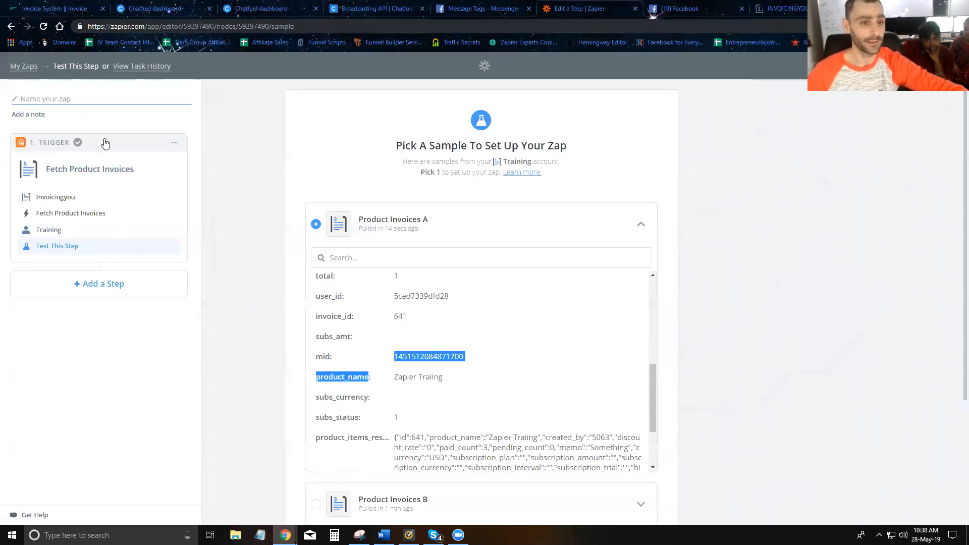
pyautogui.doubleClick(413, 355)
pyautogui.doubleClick(449, 352)
# Add an action step after the trigger and copy the product_name value from the Product Invoices A sample.
pyautogui.click(89, 277)
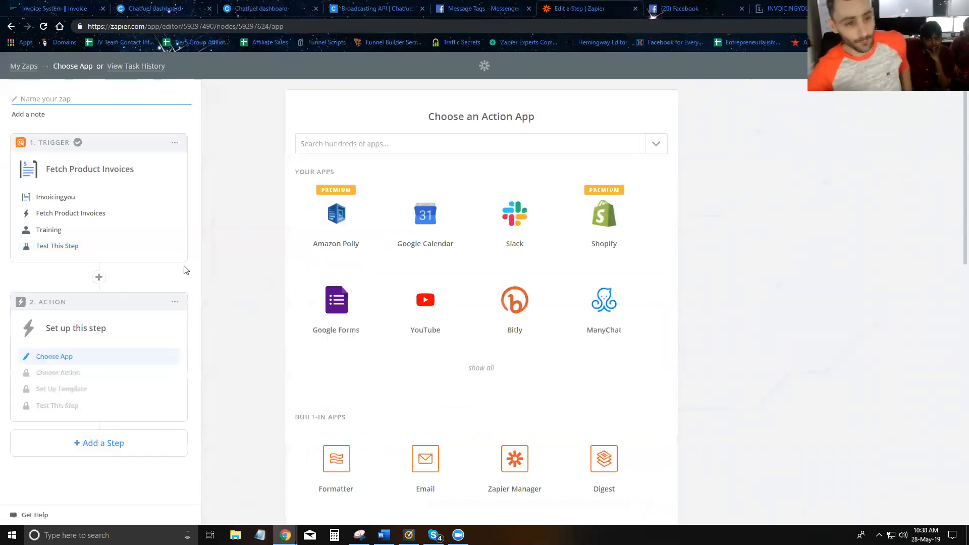
pyautogui.click(118, 250)
pyautogui.click(641, 223)
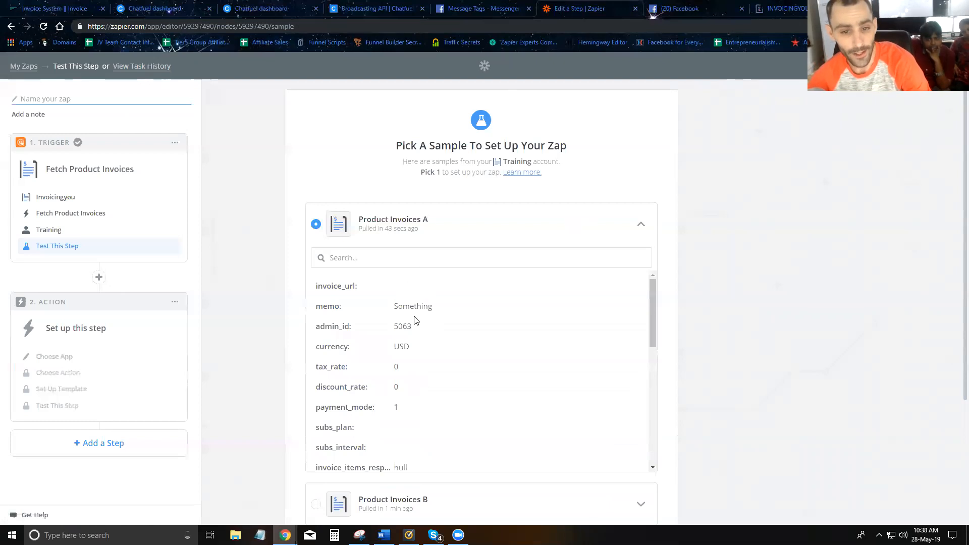
pyautogui.scroll(-3, 415, 308)
pyautogui.scroll(-2, 416, 309)
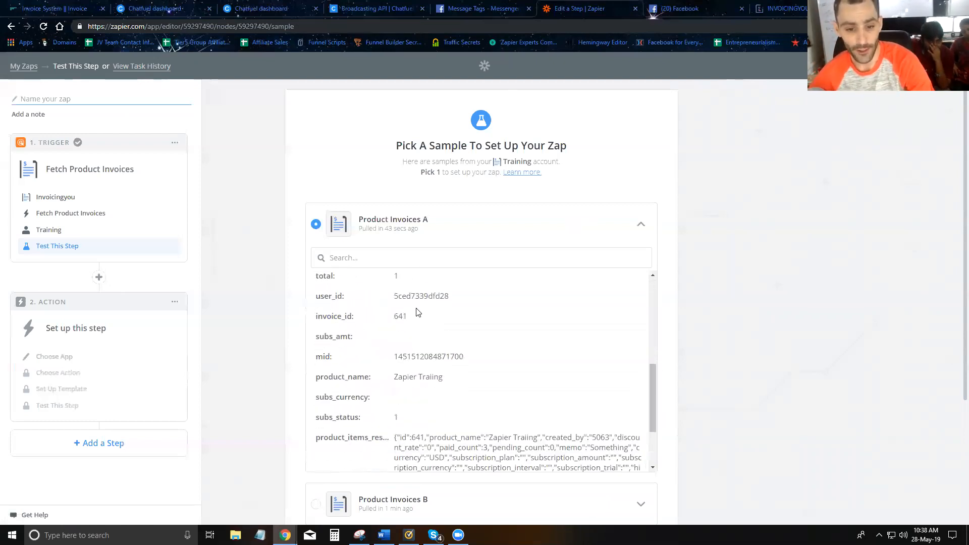
pyautogui.moveTo(443, 379); pyautogui.dragTo(399, 376)
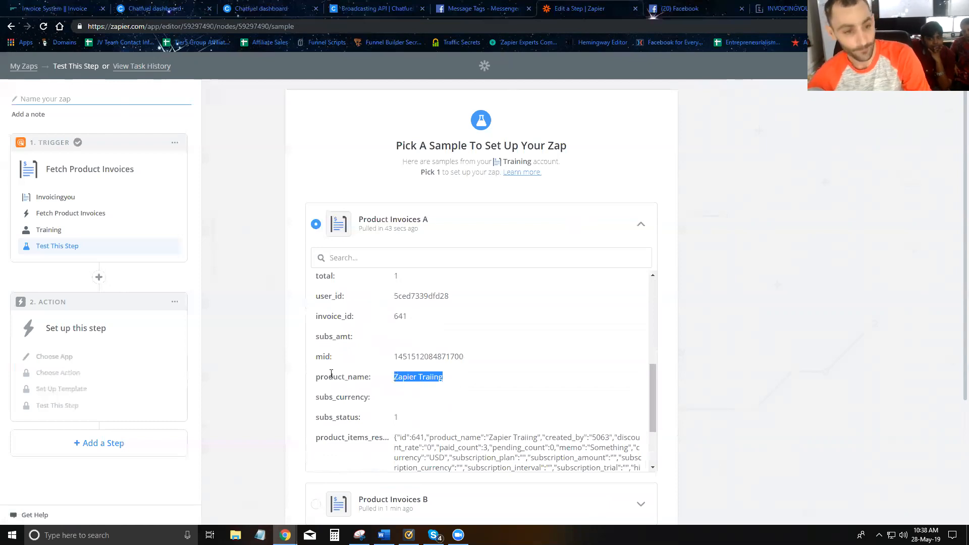
# Insert an "Only continue if..." filter step between the product invoice trigger and the action.
pyautogui.click(99, 277)
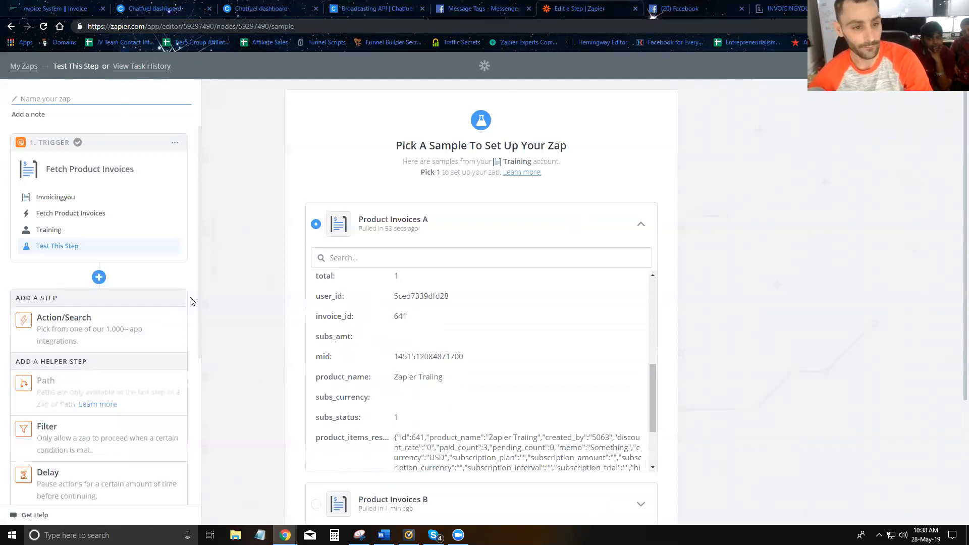
pyautogui.click(67, 436)
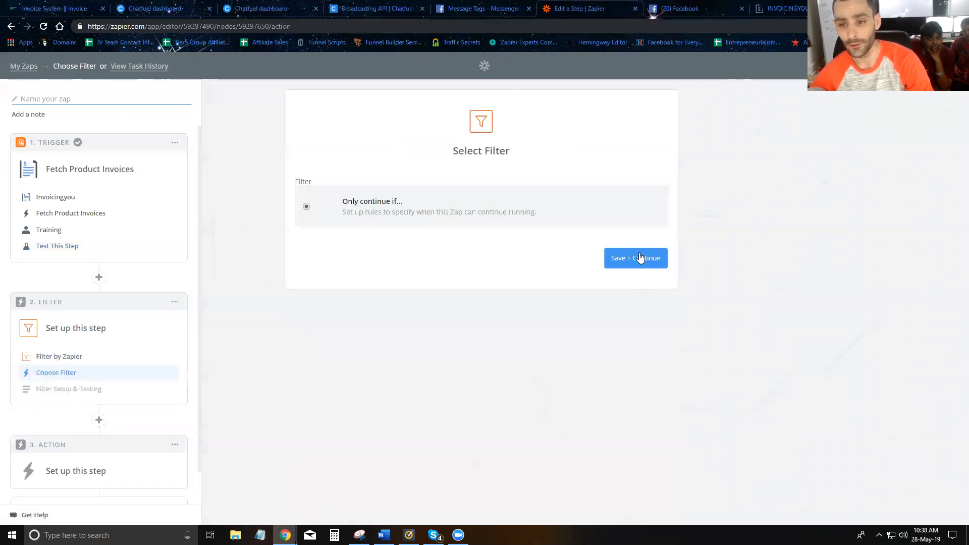
pyautogui.click(634, 257)
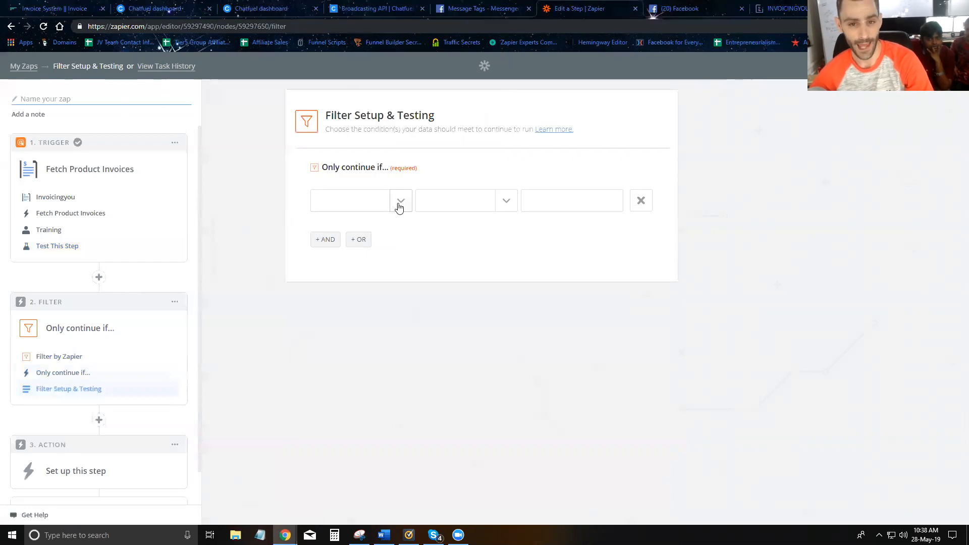
# Set the filter to continue only if Product Name (Text) Contains "Zapier Traiing", test it and continue.
pyautogui.click(396, 202)
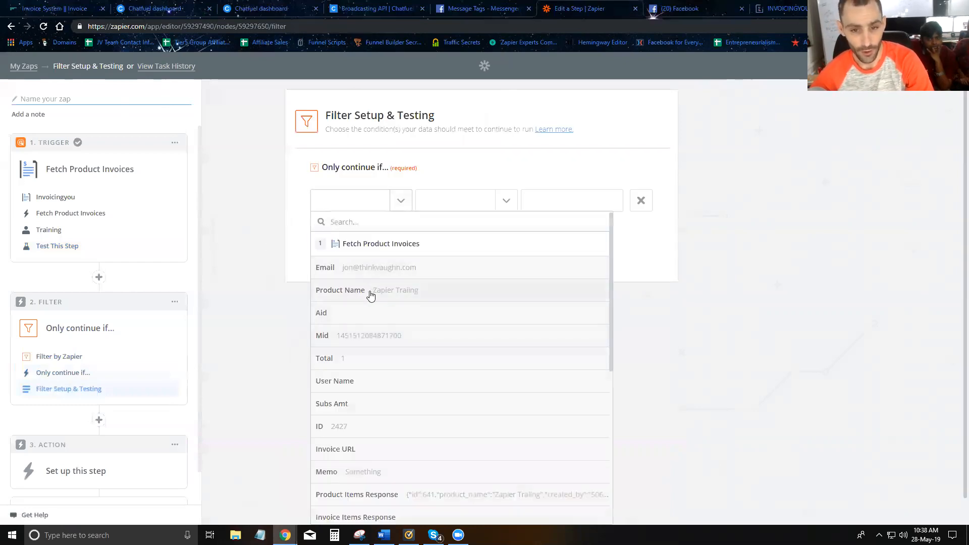
pyautogui.click(368, 292)
pyautogui.click(508, 203)
pyautogui.click(469, 247)
pyautogui.click(551, 200)
pyautogui.write('Zapier Traiing')
pyautogui.click(623, 299)
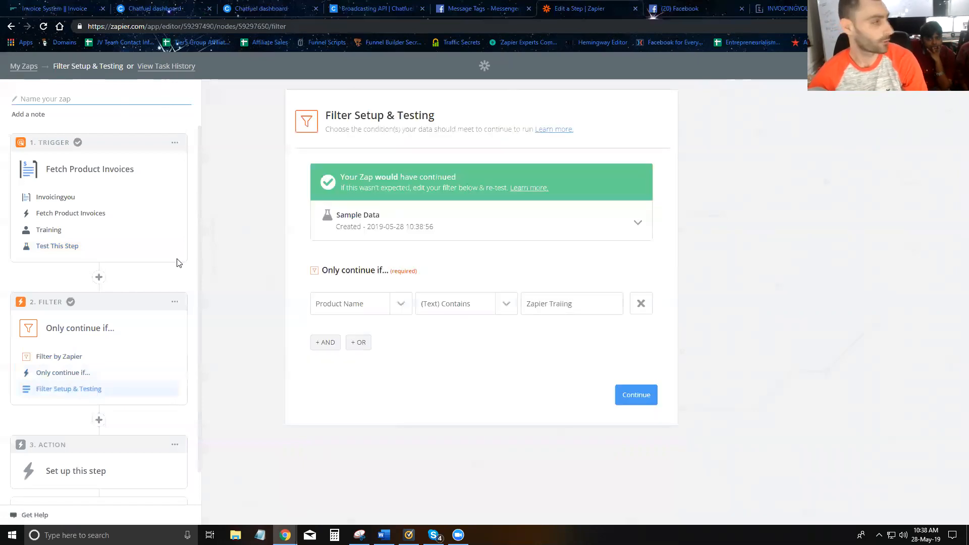
pyautogui.click(624, 396)
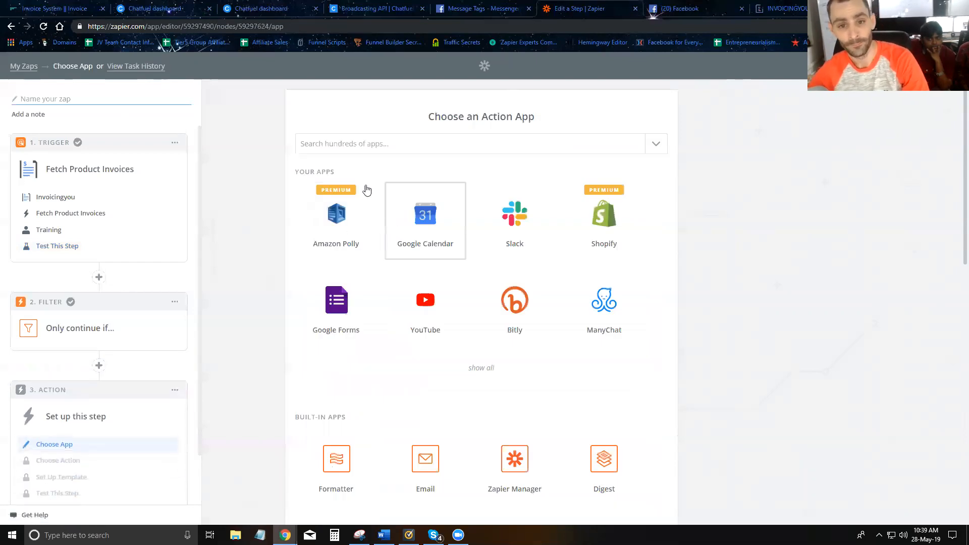
# Choose Webhooks by Zapier as the action app, check the request type in Chatfuel's Broadcasting API article, and save POST as the action.
pyautogui.write('webho')
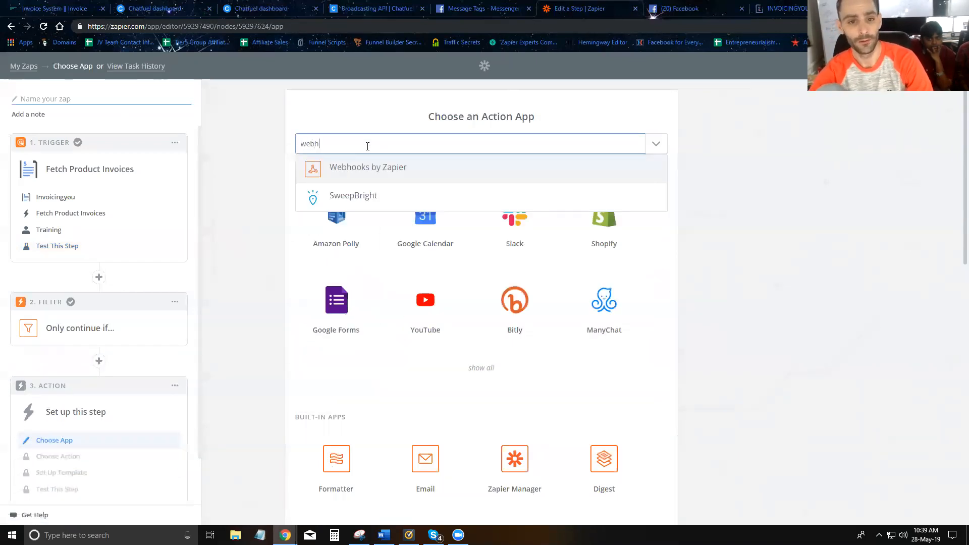
pyautogui.click(367, 177)
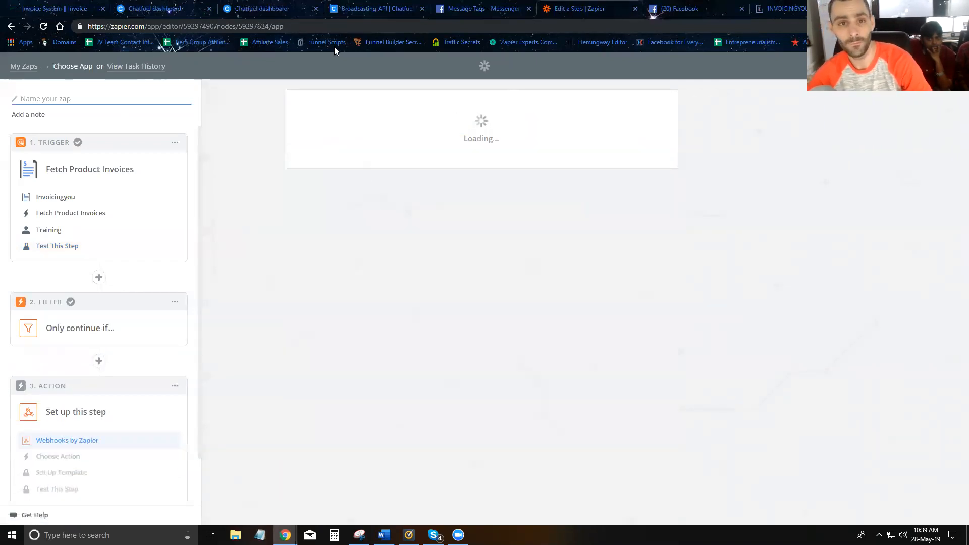
pyautogui.click(388, 9)
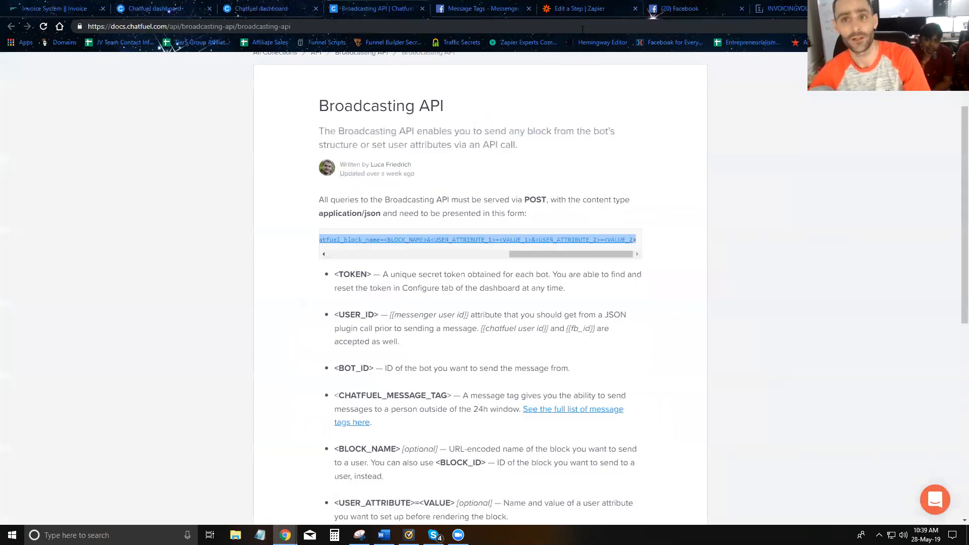
pyautogui.click(577, 9)
pyautogui.click(363, 279)
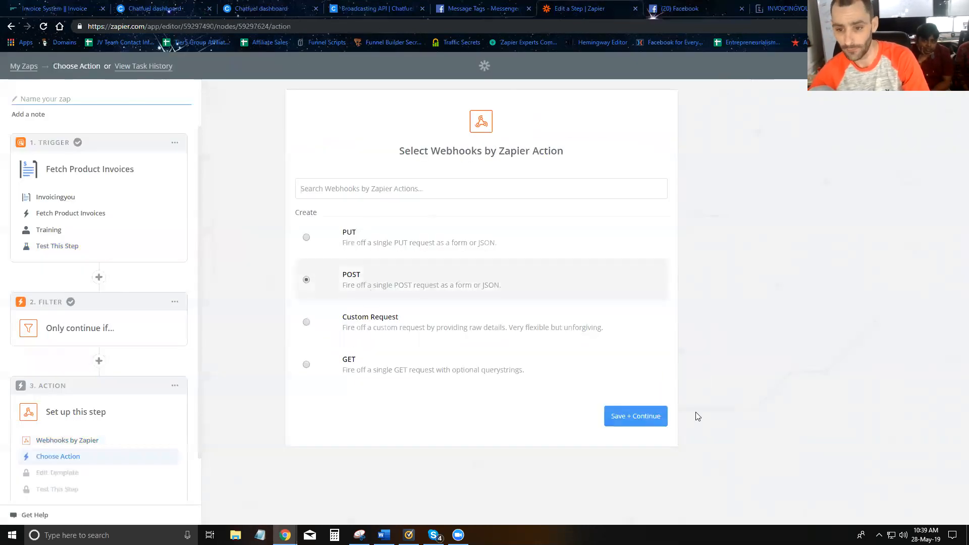
pyautogui.click(649, 419)
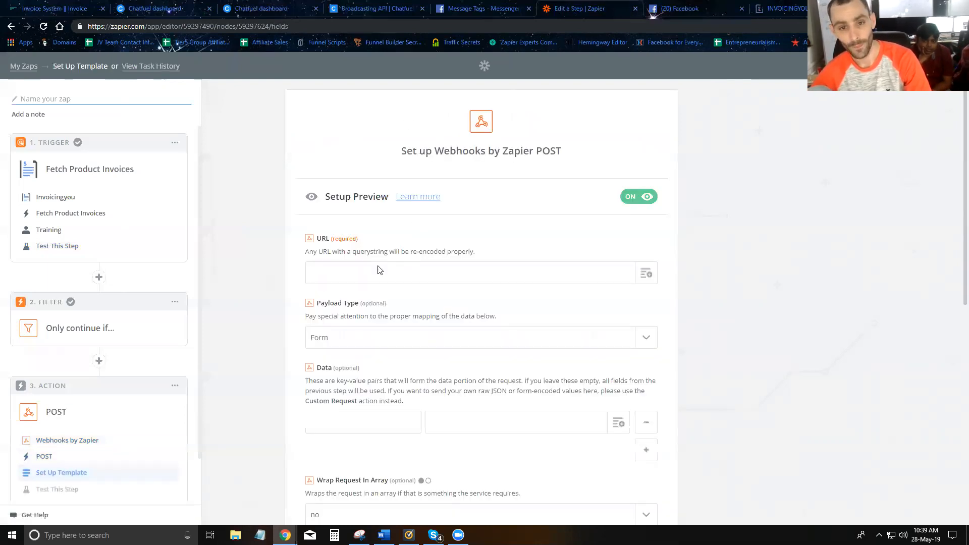
# Paste the Chatfuel Broadcasting API address as the webhook URL and replace <BOT_ID> with the bot ID from the Chatfuel dashboard address.
pyautogui.hotkey('ctrl', 'v')
pyautogui.click(271, 10)
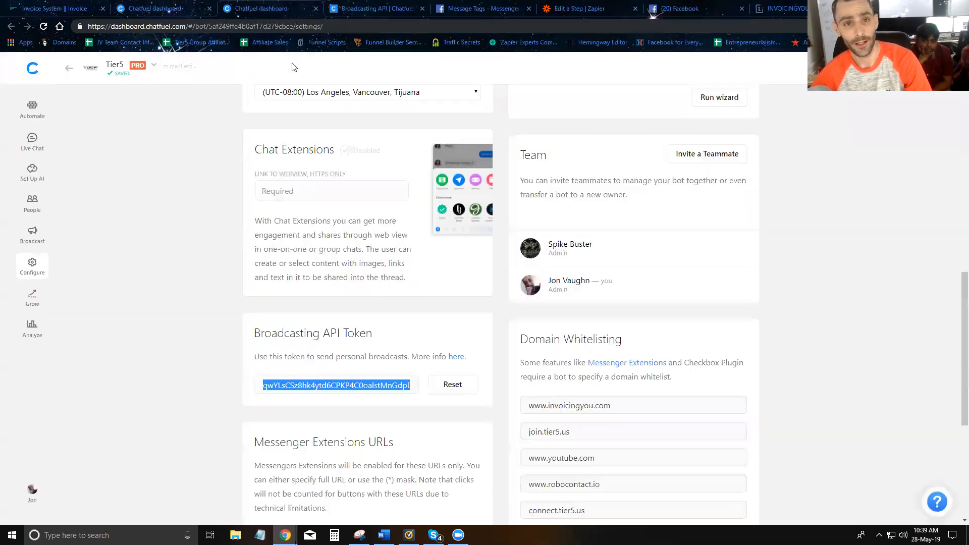
pyautogui.doubleClick(227, 26)
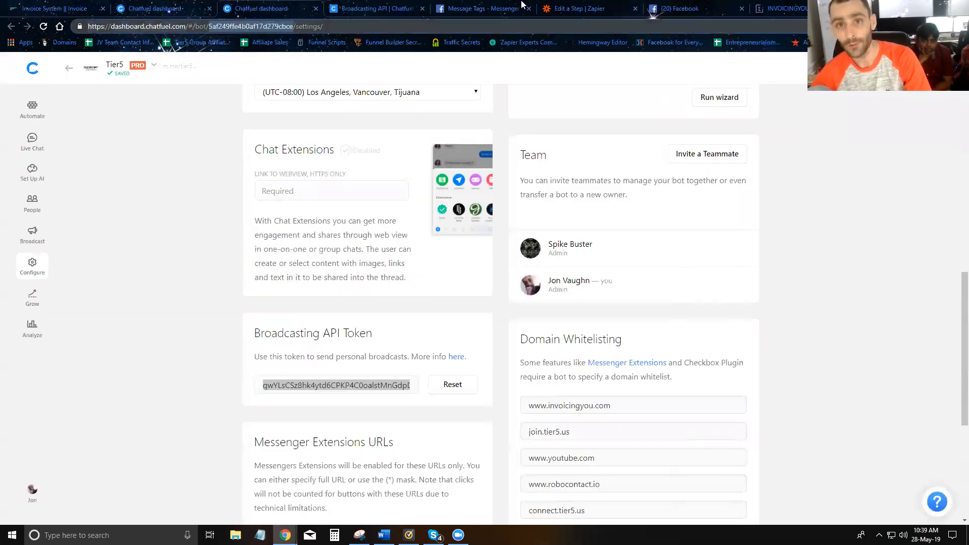
pyautogui.click(575, 9)
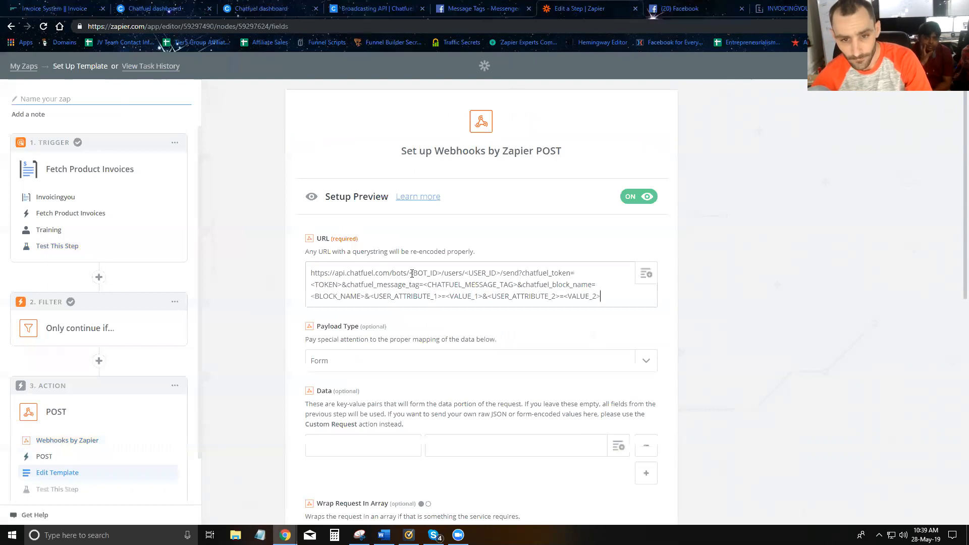
pyautogui.moveTo(409, 273); pyautogui.dragTo(430, 272)
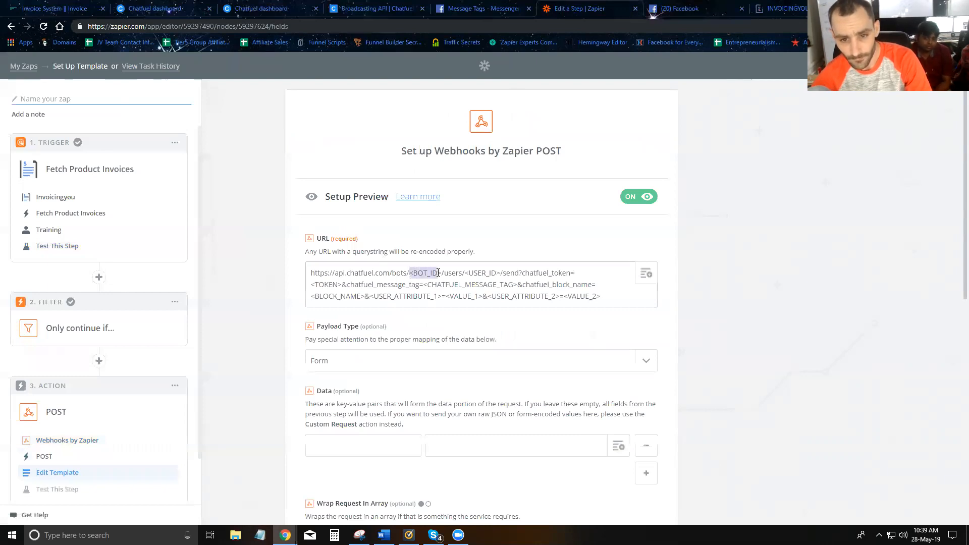
pyautogui.write('5af249ffe4b0af17d279cbce')
# Replace <USER_ID> in the webhook URL with the Mid field from Fetch Product Invoices.
pyautogui.moveTo(523, 272); pyautogui.dragTo(556, 273)
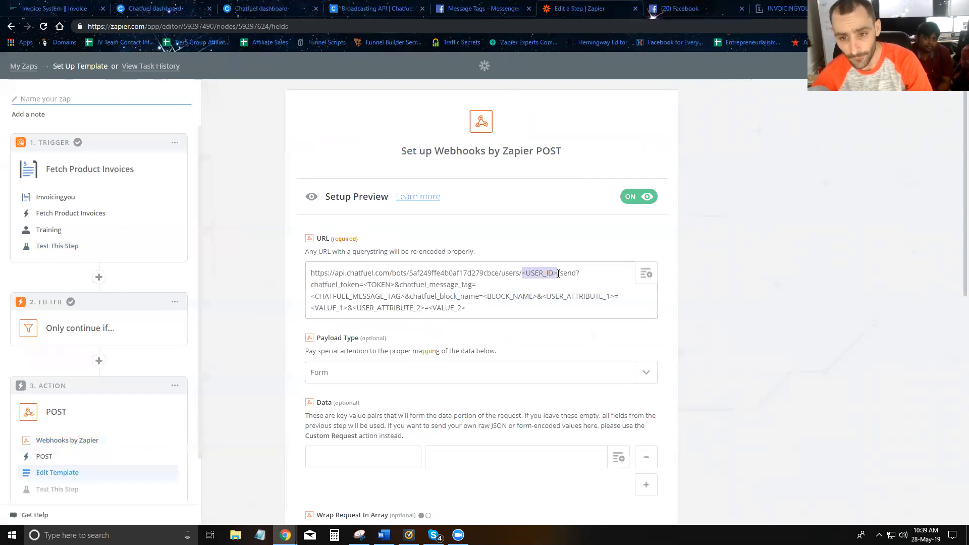
pyautogui.press('BackSpace')
pyautogui.click(645, 274)
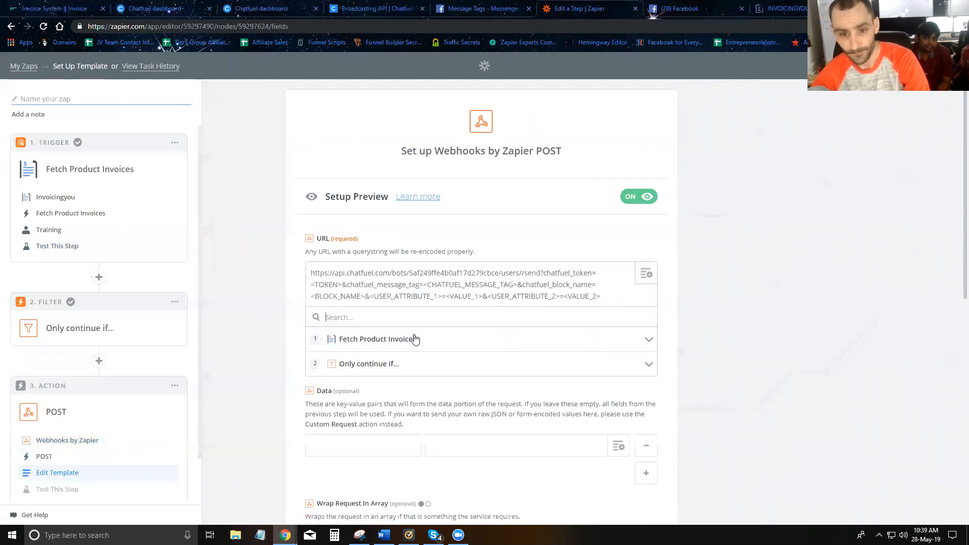
pyautogui.click(380, 339)
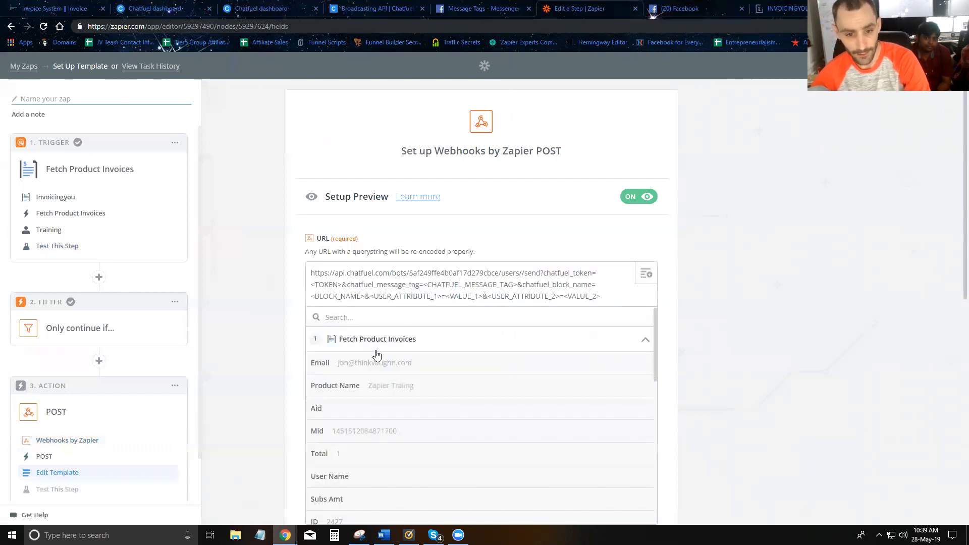
pyautogui.click(364, 429)
# Copy the Broadcasting API token from the Chatfuel settings and paste it over <TOKEN> in the Zapier webhook URL.
pyautogui.click(361, 10)
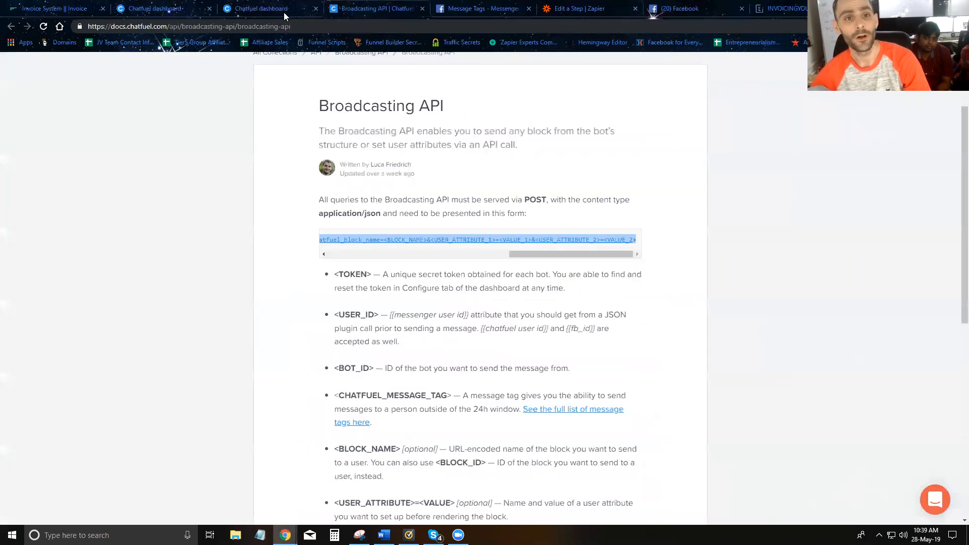
pyautogui.click(284, 12)
pyautogui.click(331, 386)
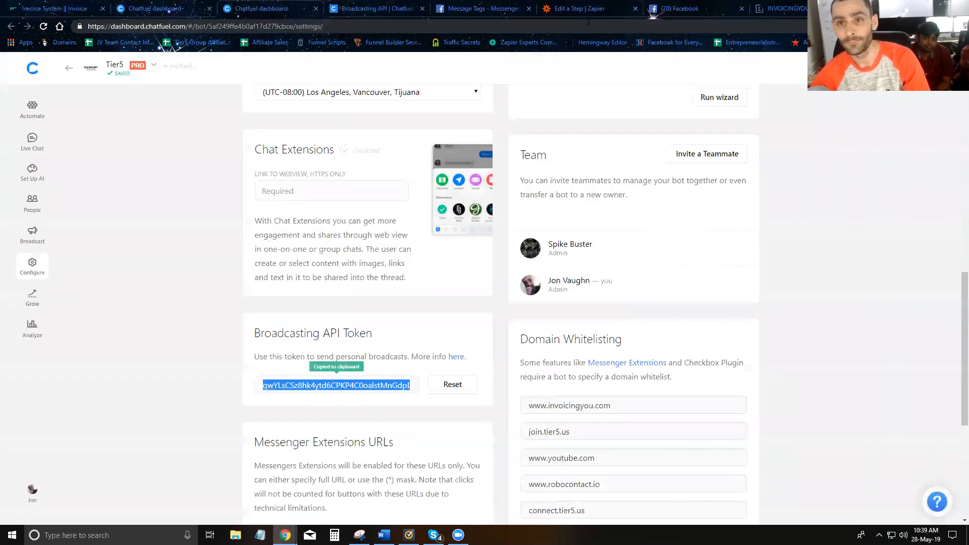
pyautogui.click(587, 11)
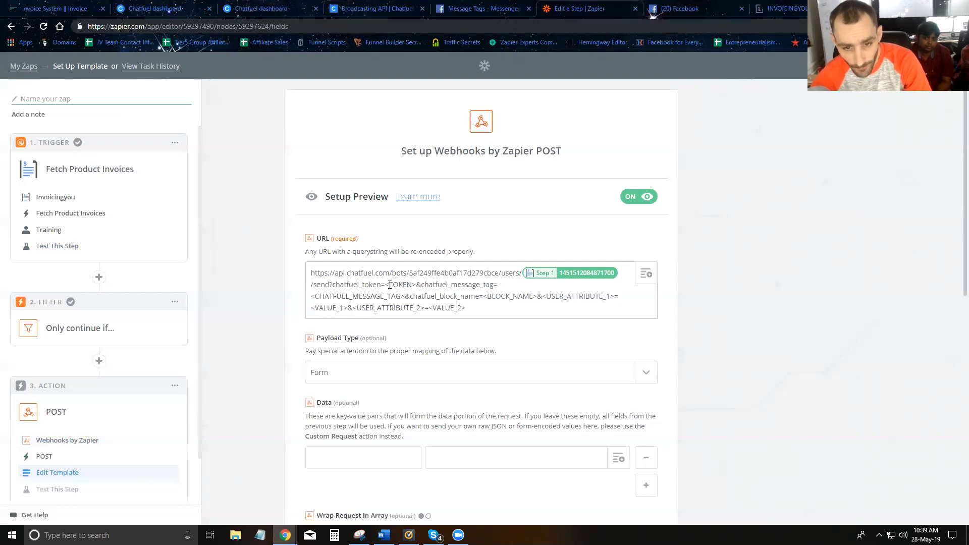
pyautogui.moveTo(386, 285); pyautogui.dragTo(418, 286)
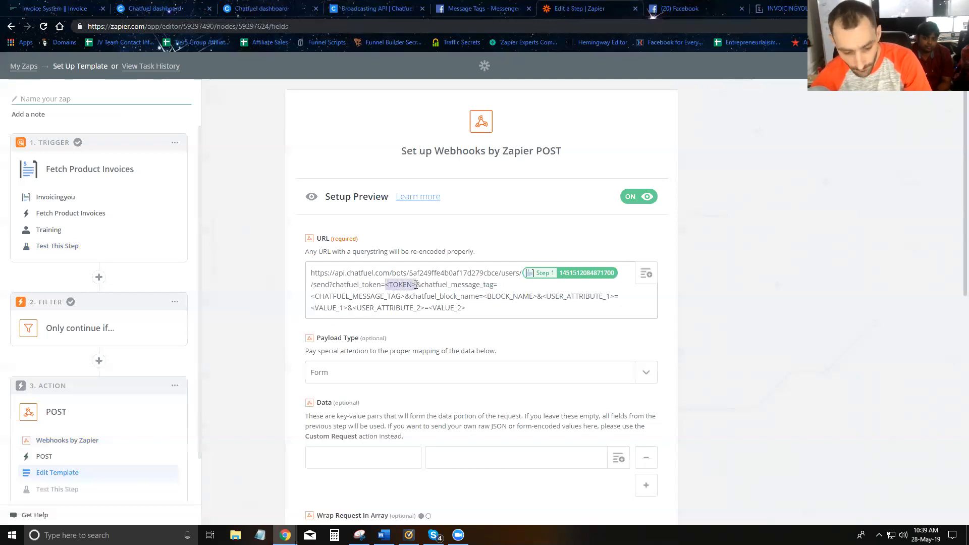
pyautogui.hotkey('ctrl', 'v')
# Replace <CHATFUEL_MESSAGE_TAG> in the webhook URL with PAYMENT_UPDATE, taken from Facebook's Message Tags page.
pyautogui.click(490, 6)
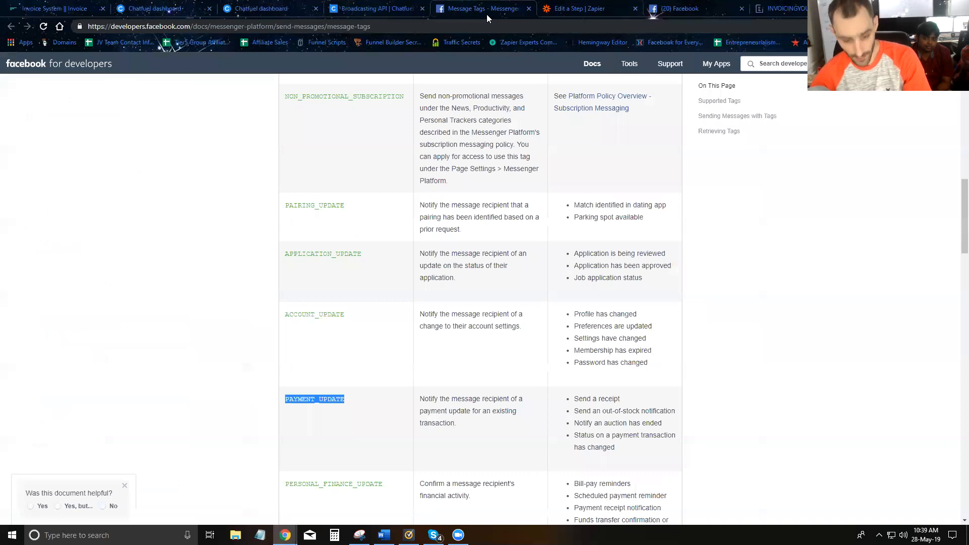
pyautogui.click(591, 9)
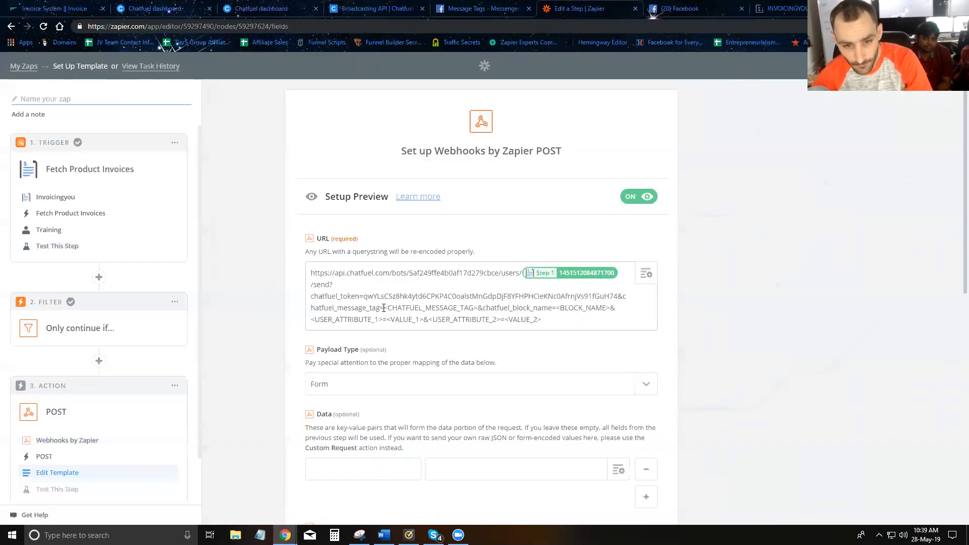
pyautogui.moveTo(384, 308); pyautogui.dragTo(475, 305)
pyautogui.hotkey('ctrl', 'v')
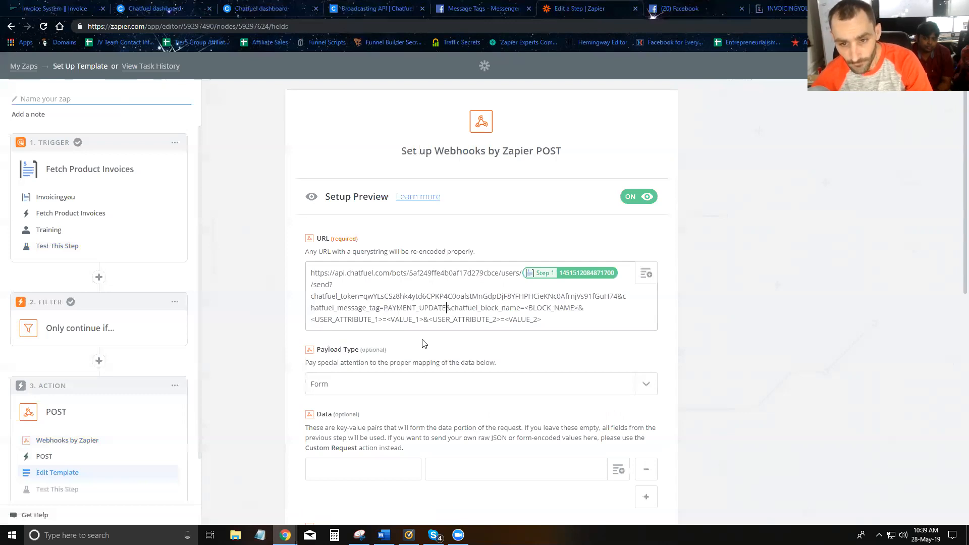
# Open the Deliver-Zapier-Product block in Chatfuel's Invoicing You Training group and copy its name.
pyautogui.click(167, 9)
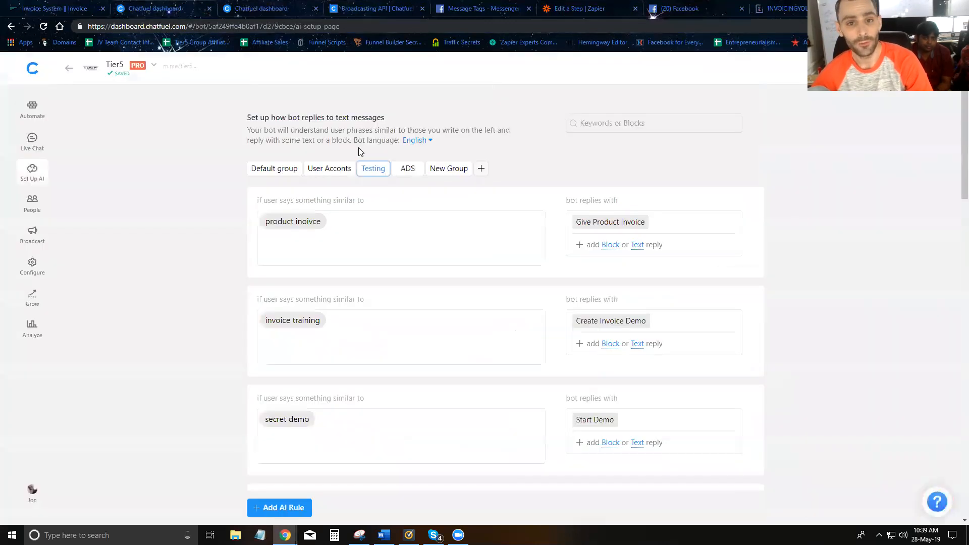
pyautogui.click(34, 108)
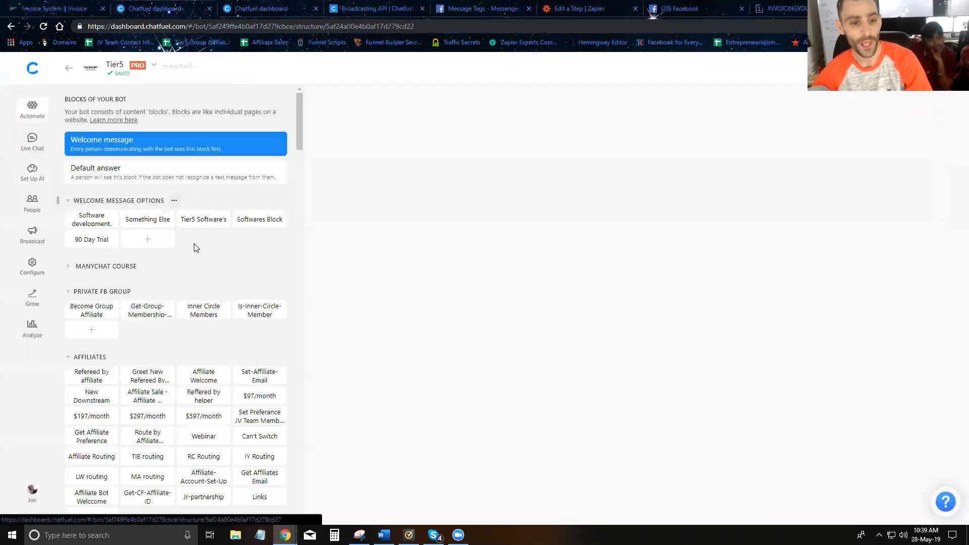
pyautogui.scroll(-15, 178, 309)
pyautogui.scroll(-20, 187, 330)
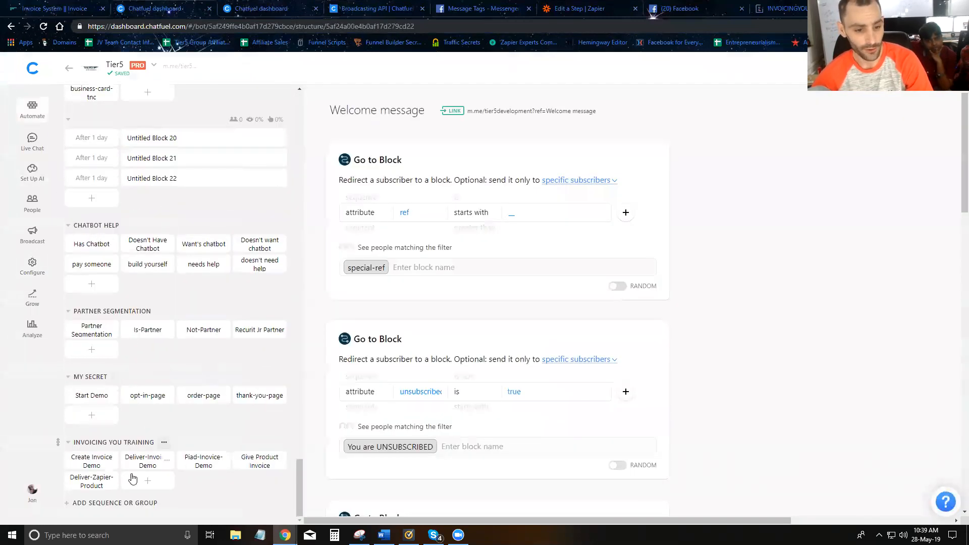
pyautogui.click(85, 482)
pyautogui.click(395, 109)
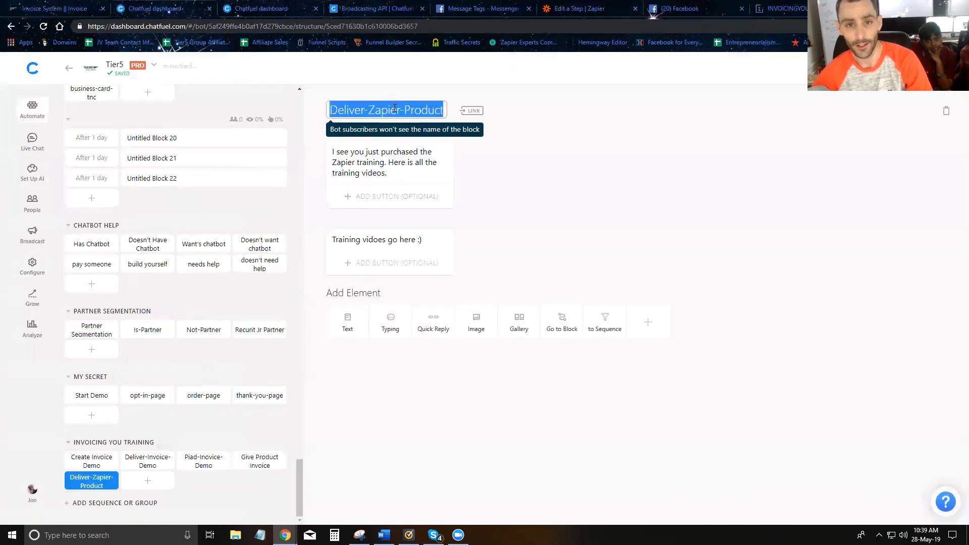
# In Zapier, replace <BLOCK_NAME> in the webhook URL with Deliver-Zapier-Product and remove the trailing user attribute placeholders.
pyautogui.click(574, 10)
pyautogui.click(446, 308)
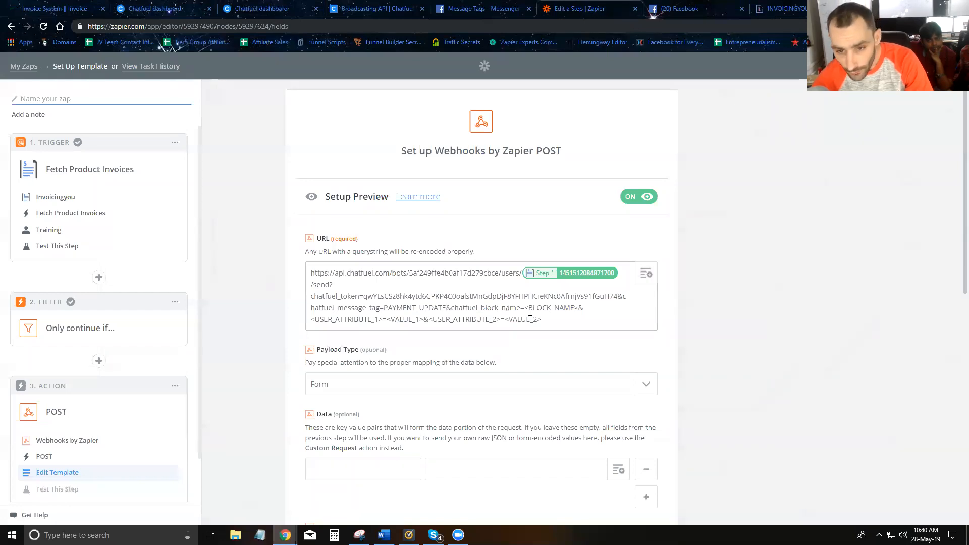
pyautogui.moveTo(525, 308); pyautogui.dragTo(573, 308)
pyautogui.hotkey('ctrl', 'v')
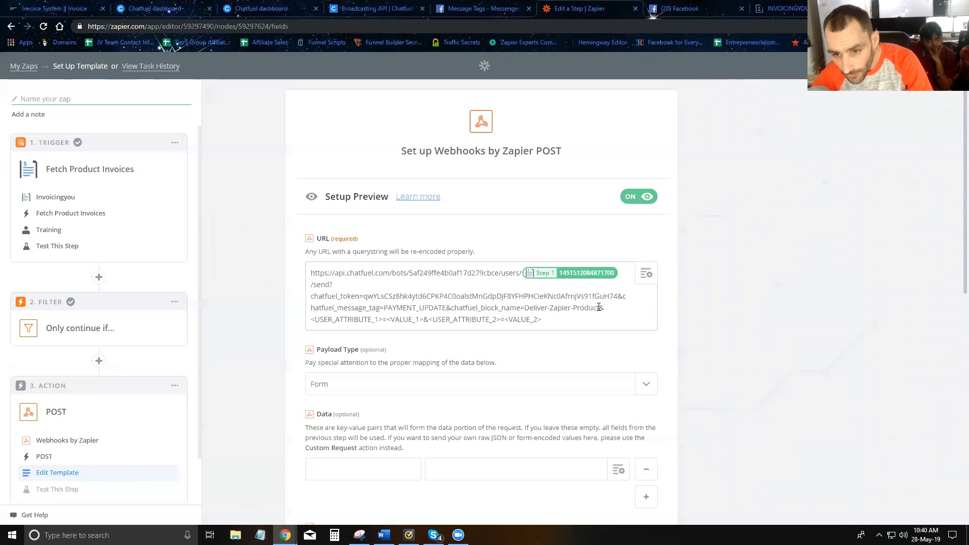
pyautogui.hotkey('ctrl', 'shift', 'End')
pyautogui.press('BackSpace')
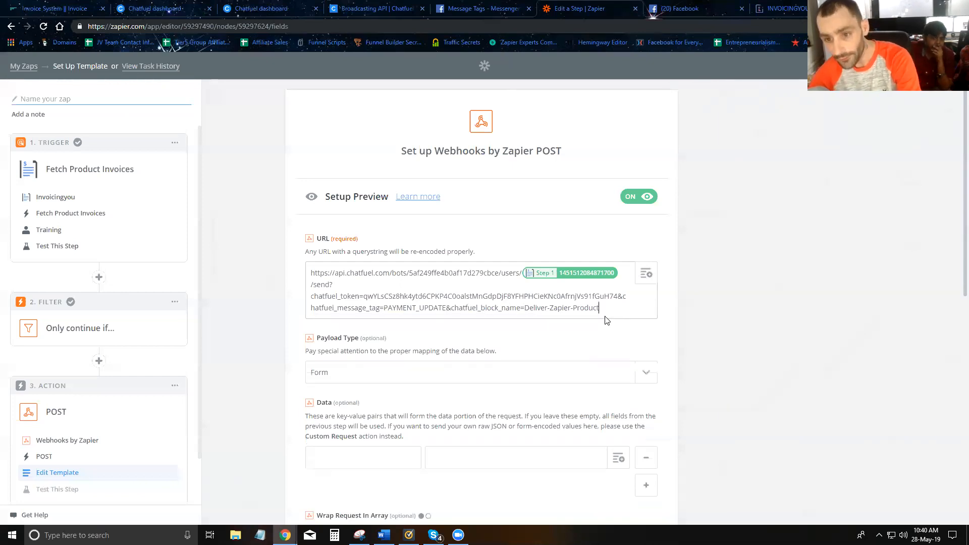
# Set the webhook's payload type to Json, continue to the test page and send a test to Webhooks by Zapier.
pyautogui.click(365, 375)
pyautogui.click(346, 437)
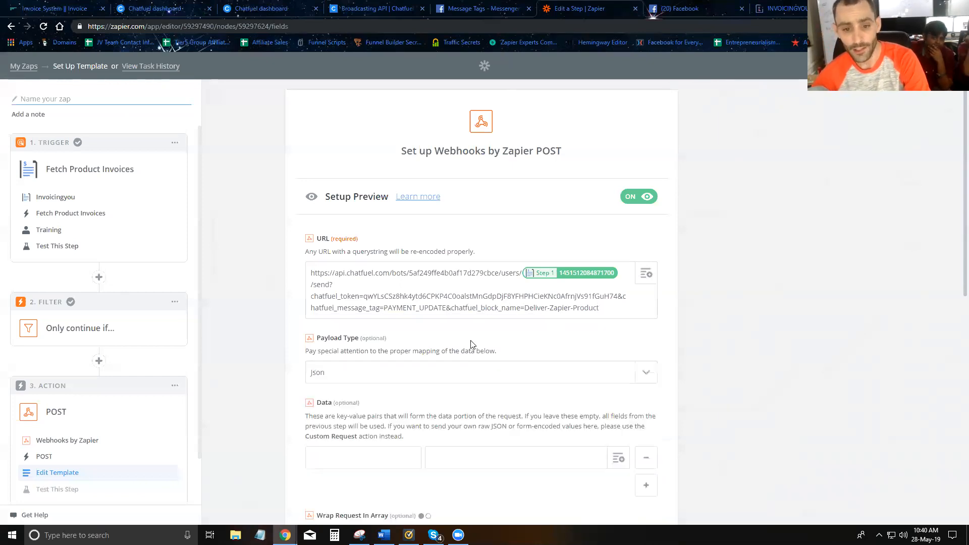
pyautogui.scroll(-10, 515, 402)
pyautogui.click(629, 465)
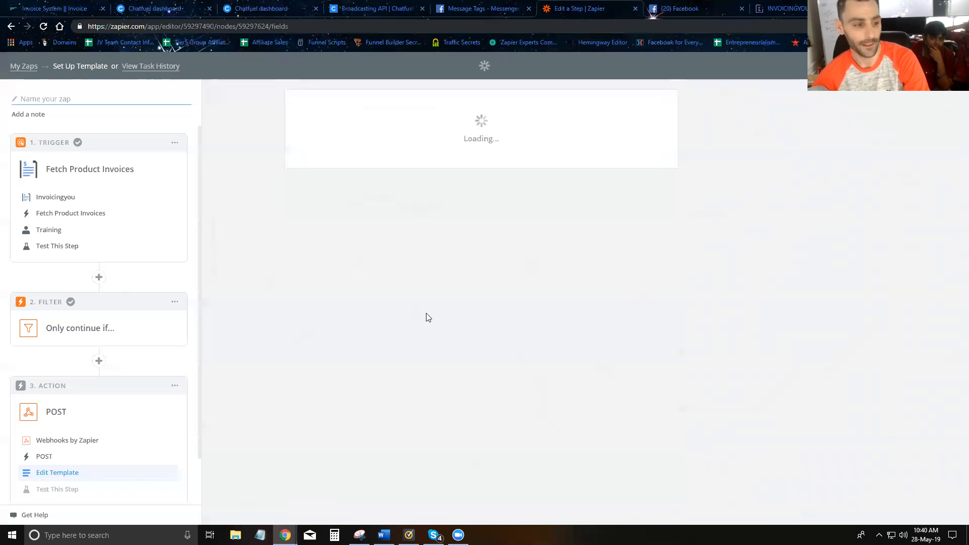
pyautogui.scroll(-4, 546, 337)
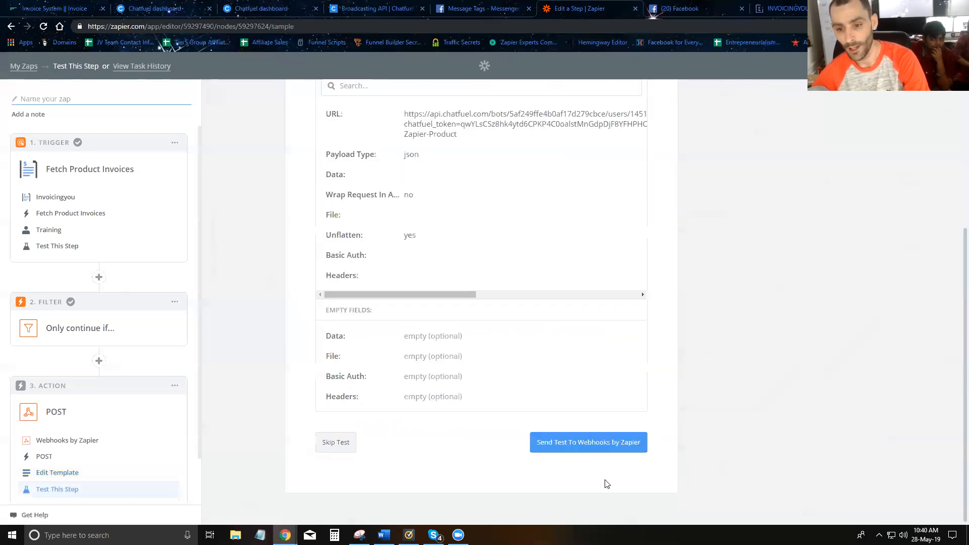
pyautogui.click(601, 454)
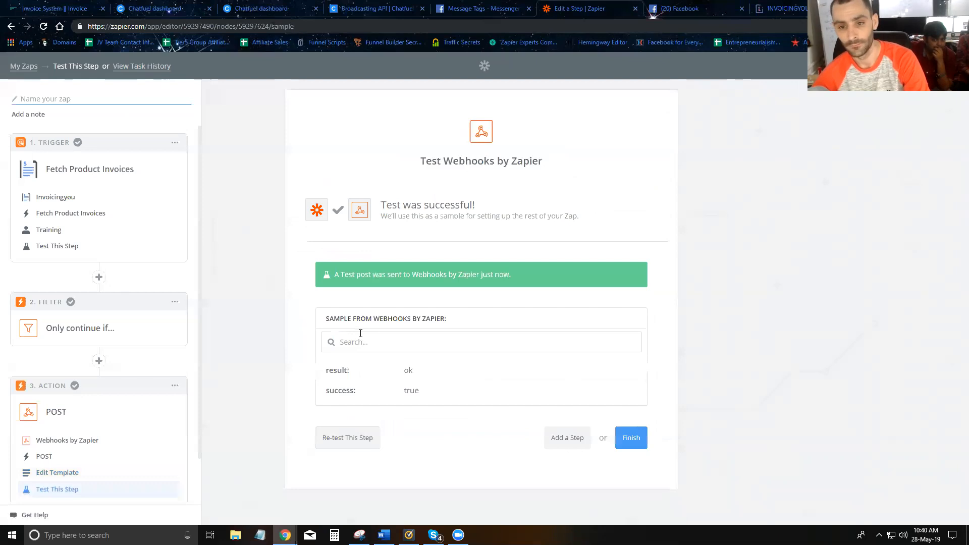
# Name the zap "Deliver product invoice training".
pyautogui.write('D')
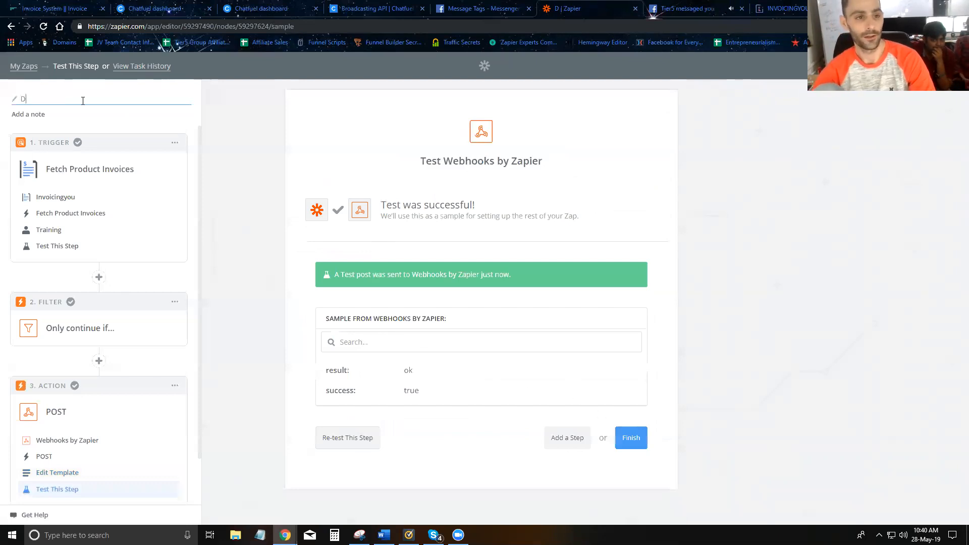
pyautogui.write('eliver product inoi')
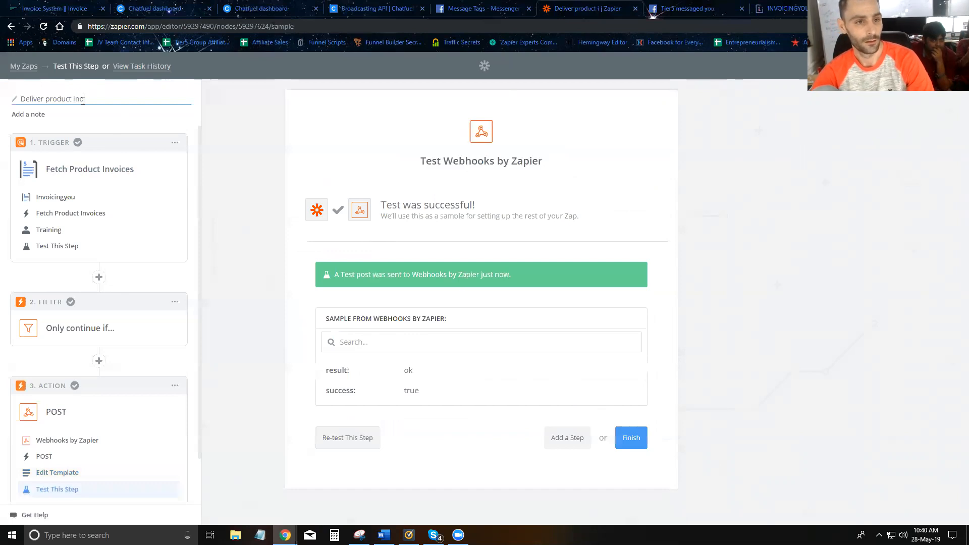
pyautogui.press('BackSpace')
pyautogui.write('voice training')
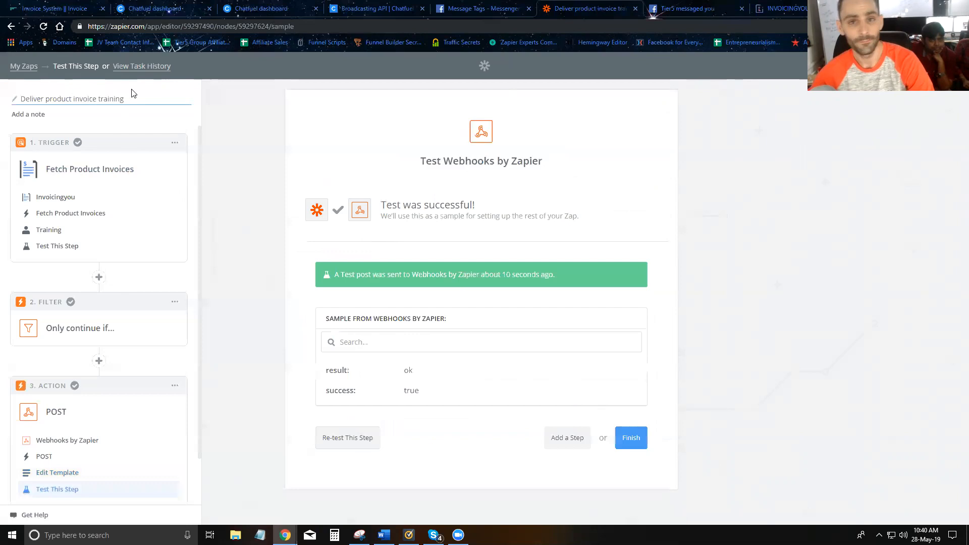
# Finish the zap, file it in the Tier5 Bot folder and turn it on.
pyautogui.click(630, 438)
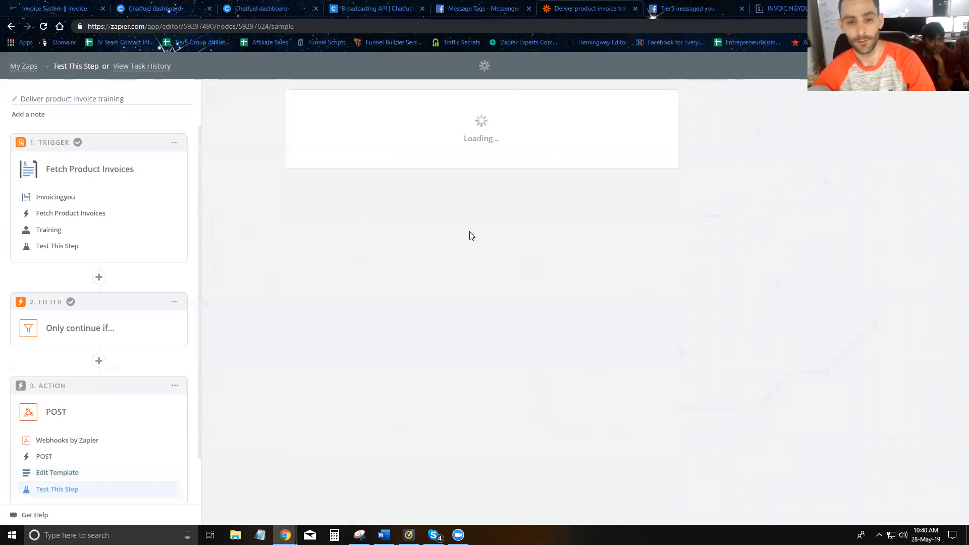
pyautogui.click(467, 183)
pyautogui.click(468, 184)
pyautogui.click(506, 216)
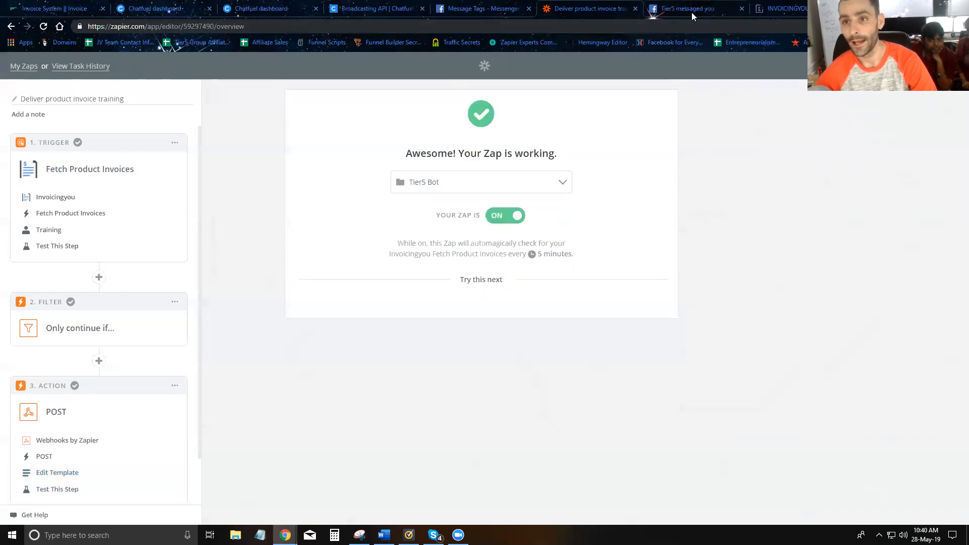
# Switch to Facebook, check the delivered training message in the Tier5 chat and send the bot "product invoice".
pyautogui.click(691, 12)
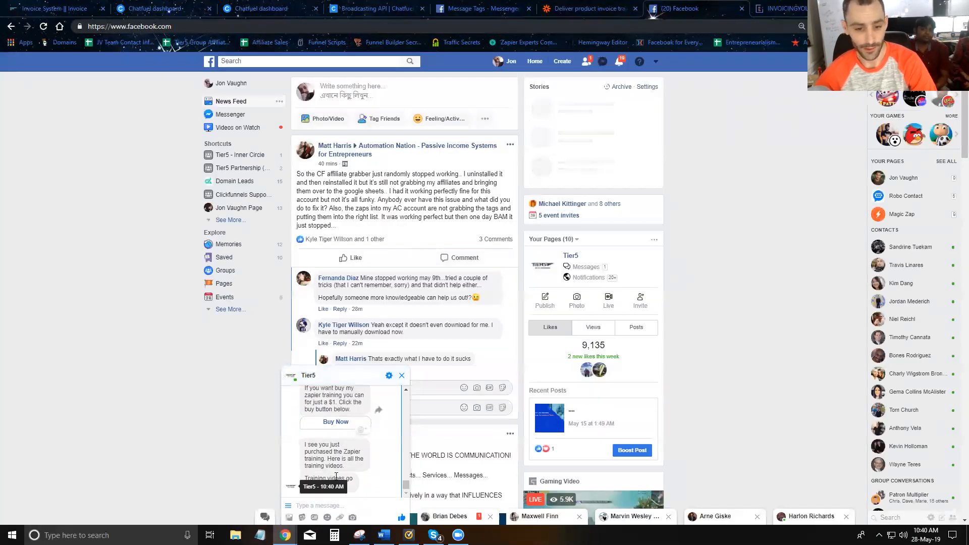
pyautogui.tripleClick(337, 463)
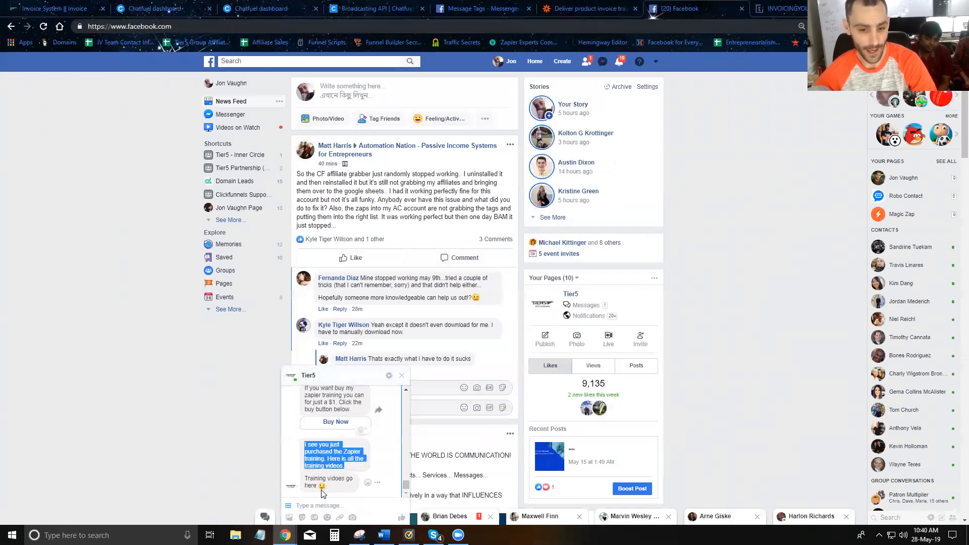
pyautogui.click(342, 505)
pyautogui.write('product invoice')
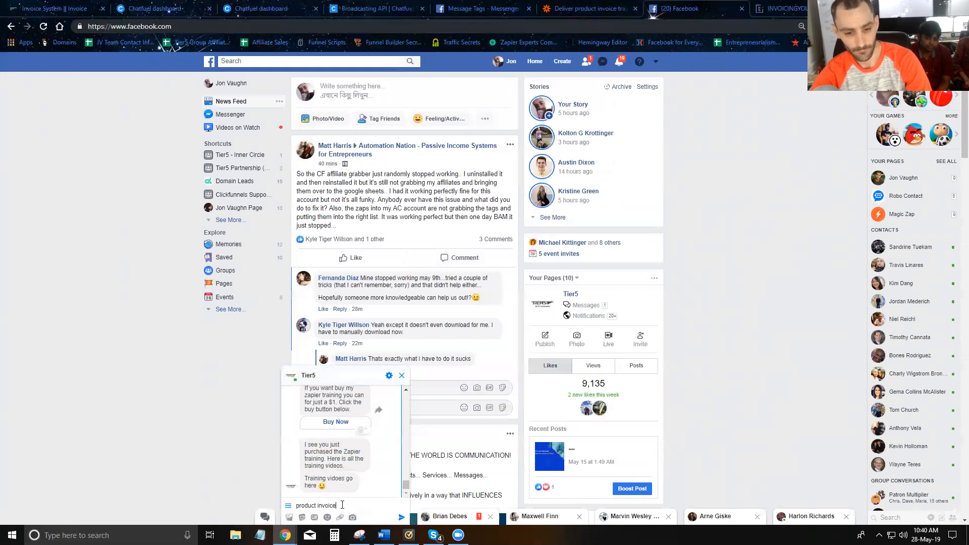
pyautogui.press('Return')
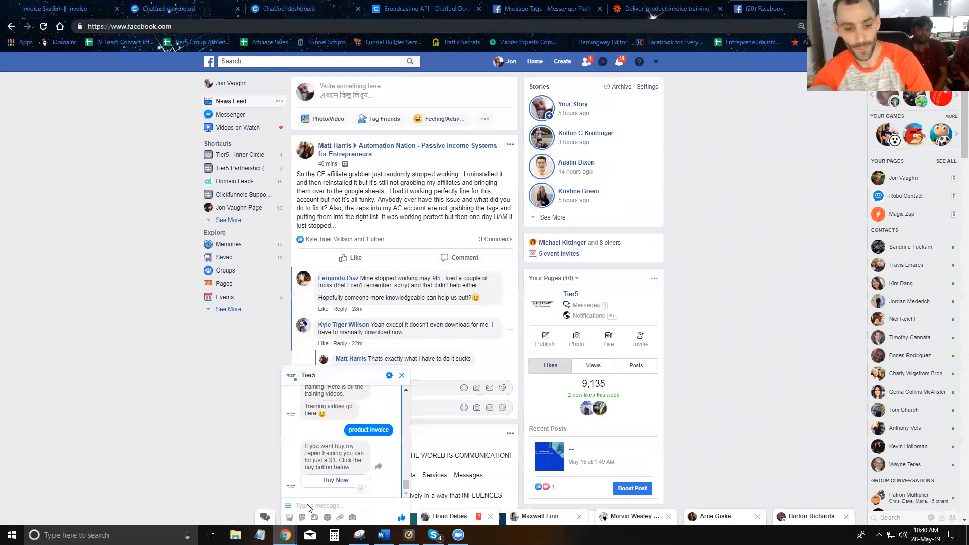
# Open the Zapier training invoice from the bot's Buy Now offer and inspect the mid parameter in its URL.
pyautogui.click(336, 482)
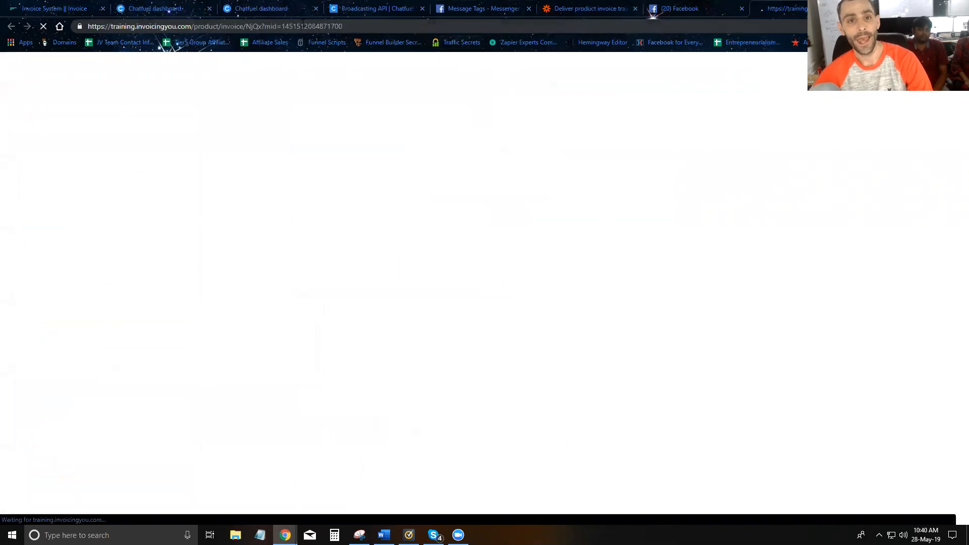
pyautogui.moveTo(251, 26); pyautogui.dragTo(378, 30)
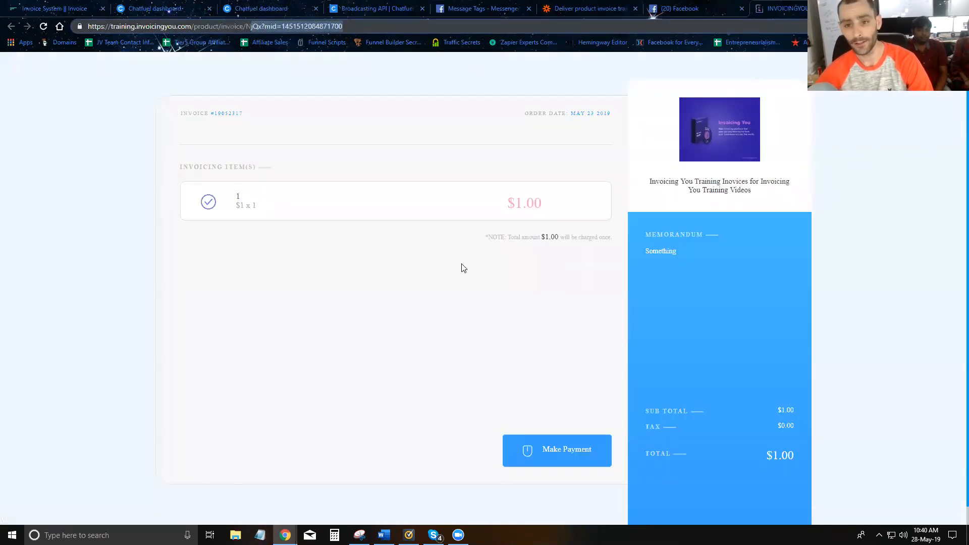
pyautogui.click(444, 230)
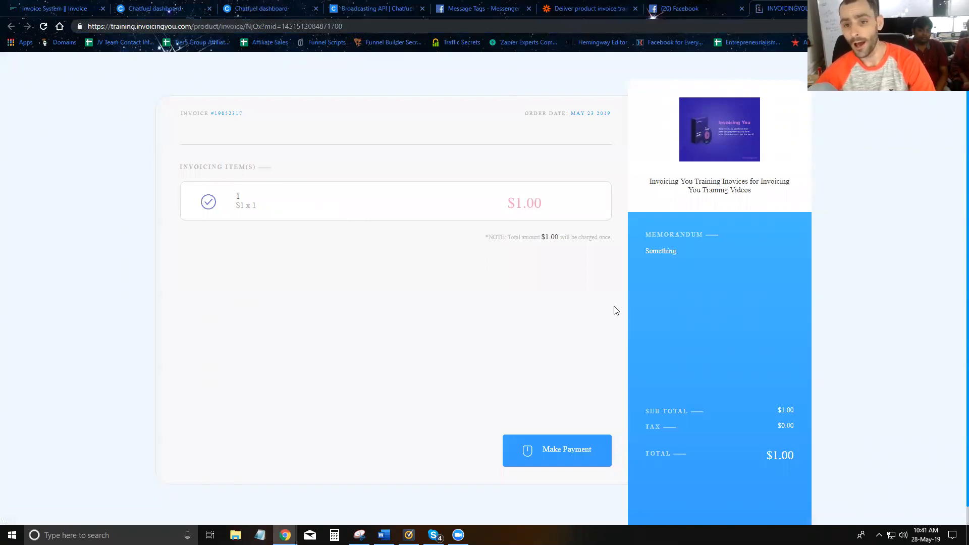
# Pay the $1.00 invoice by entering the buyer's e-mail, card number, expiry date and CVC, then close the payment confirmation.
pyautogui.click(579, 454)
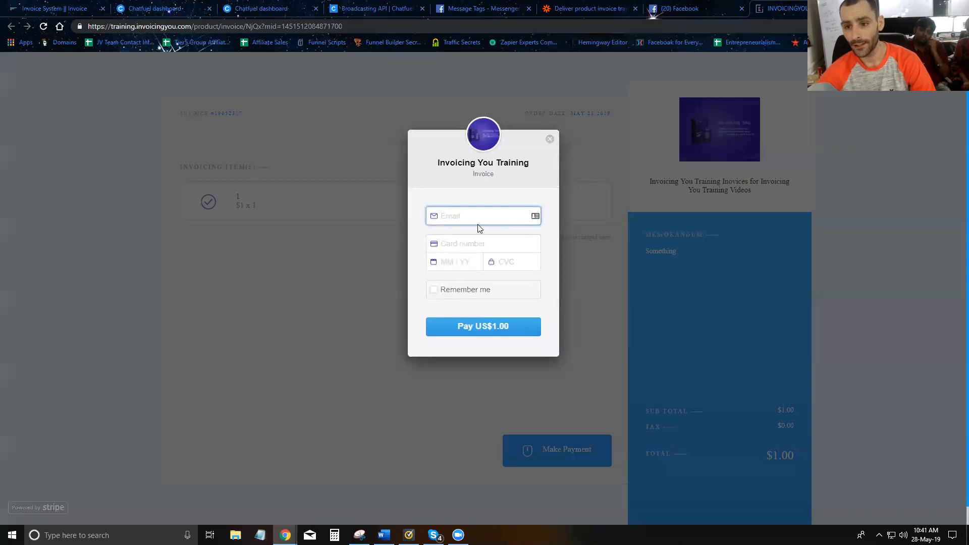
pyautogui.press('Tab')
pyautogui.write('424')
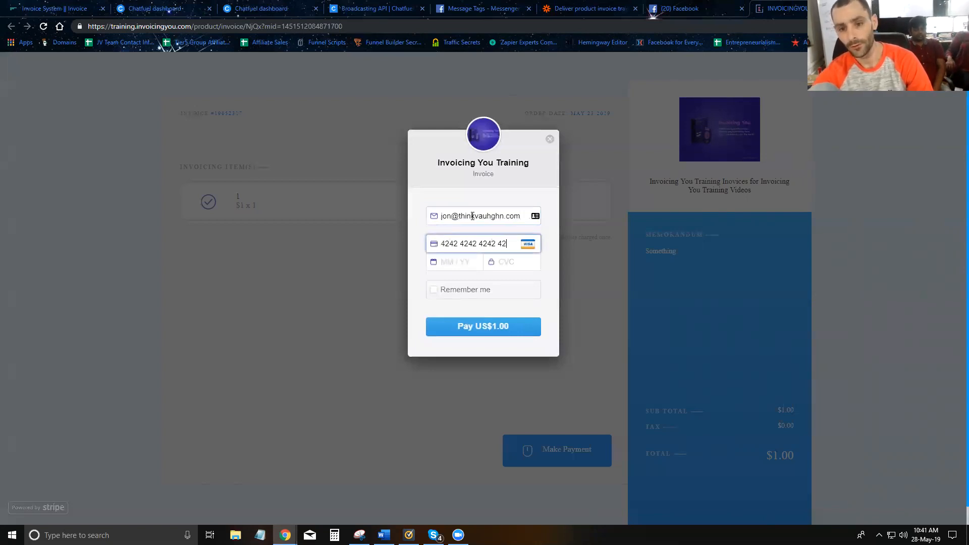
pyautogui.write('111')
pyautogui.click(493, 336)
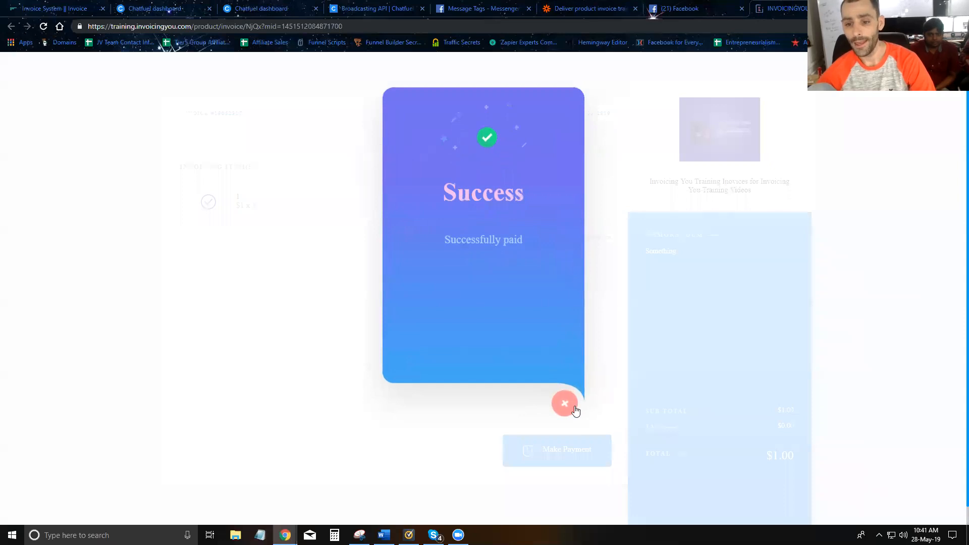
pyautogui.click(570, 405)
# Return to Zapier's Tier5 Bot zap list and manually run the Deliver product invoice training zap.
pyautogui.click(592, 9)
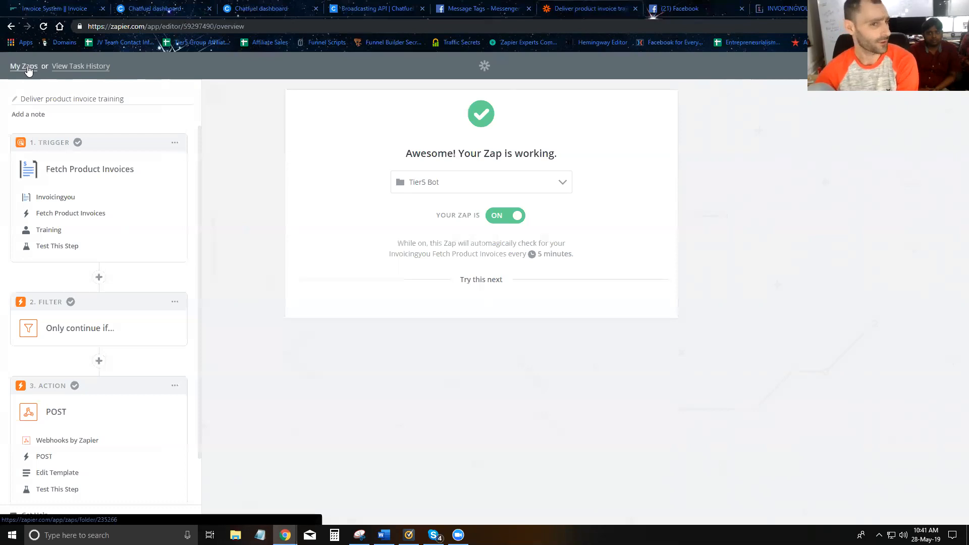
pyautogui.click(28, 67)
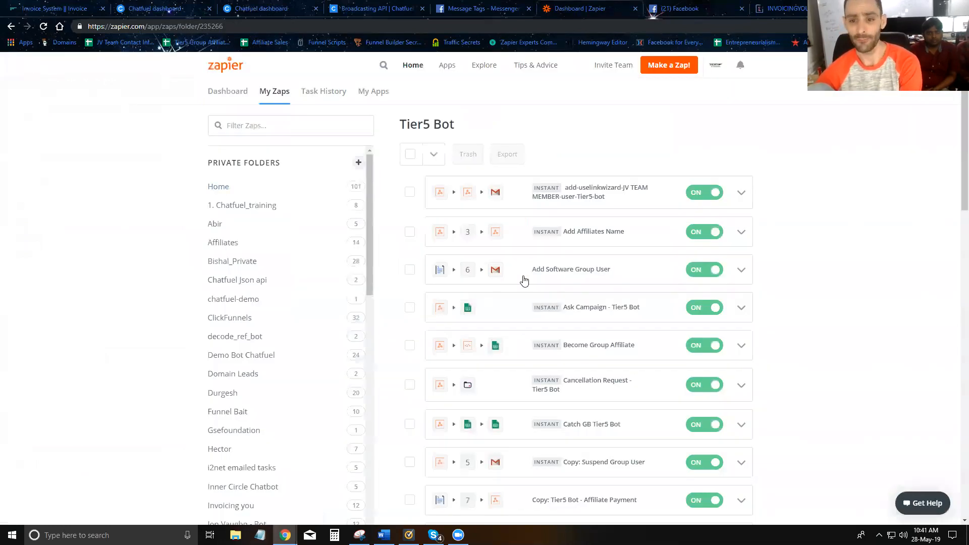
pyautogui.scroll(-5, 553, 279)
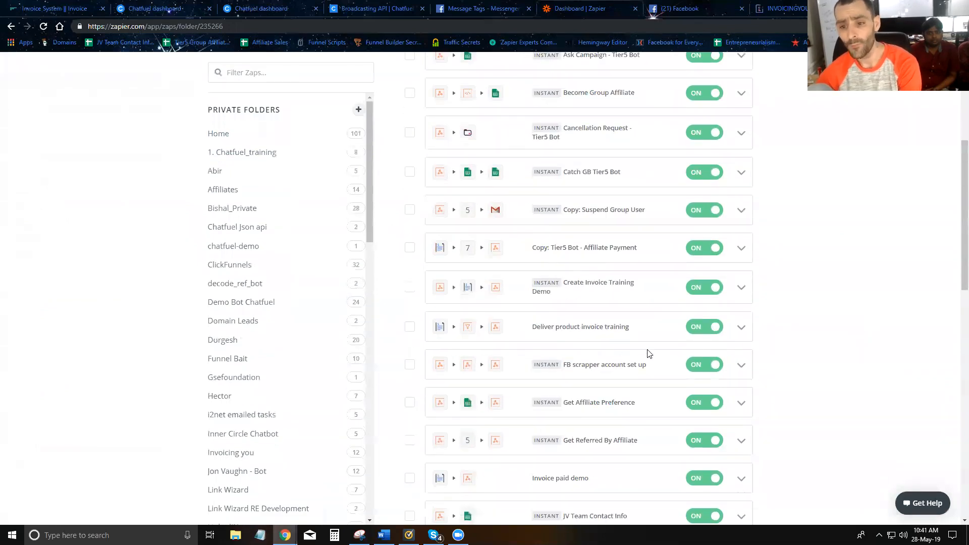
pyautogui.click(737, 333)
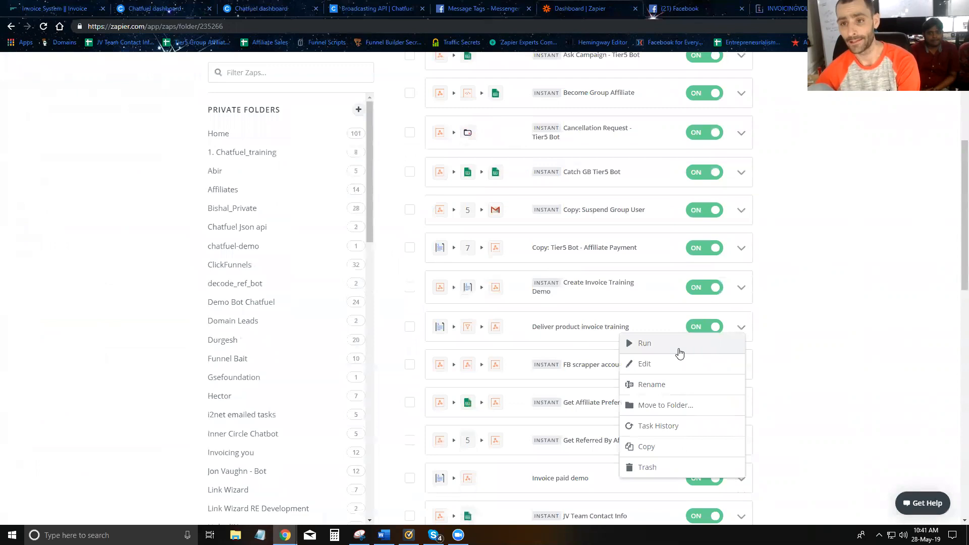
pyautogui.click(694, 11)
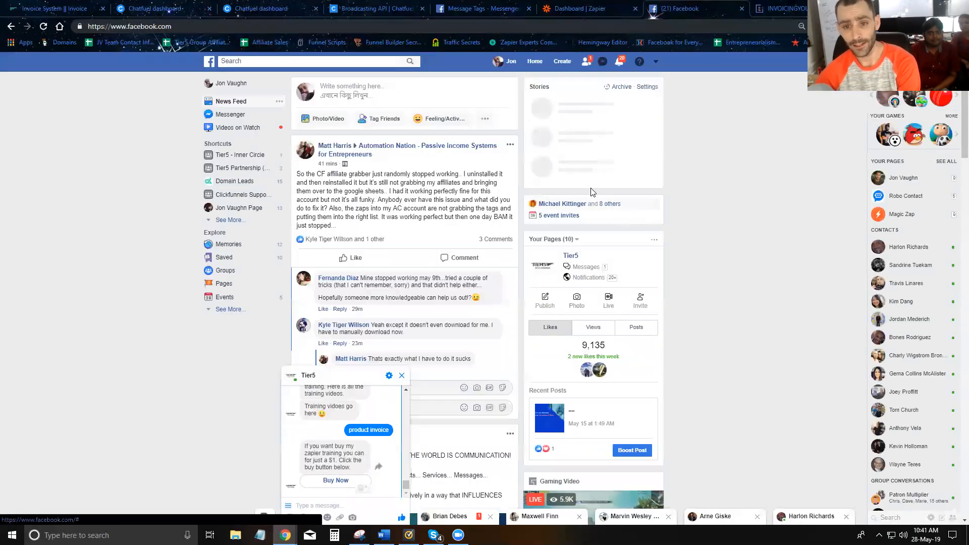
pyautogui.click(554, 11)
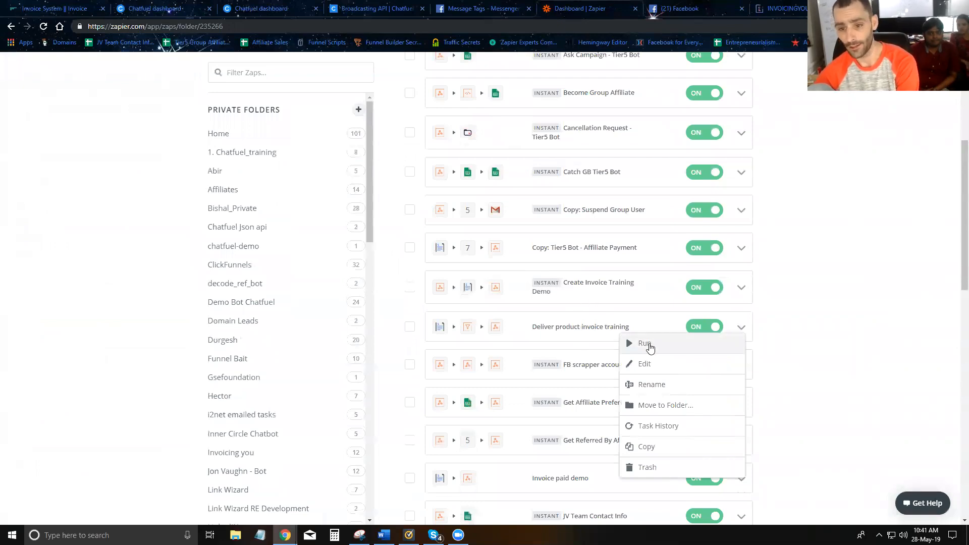
pyautogui.click(645, 344)
# Switch to Facebook and examine the purchase and training video messages in the Tier5 chat.
pyautogui.click(674, 8)
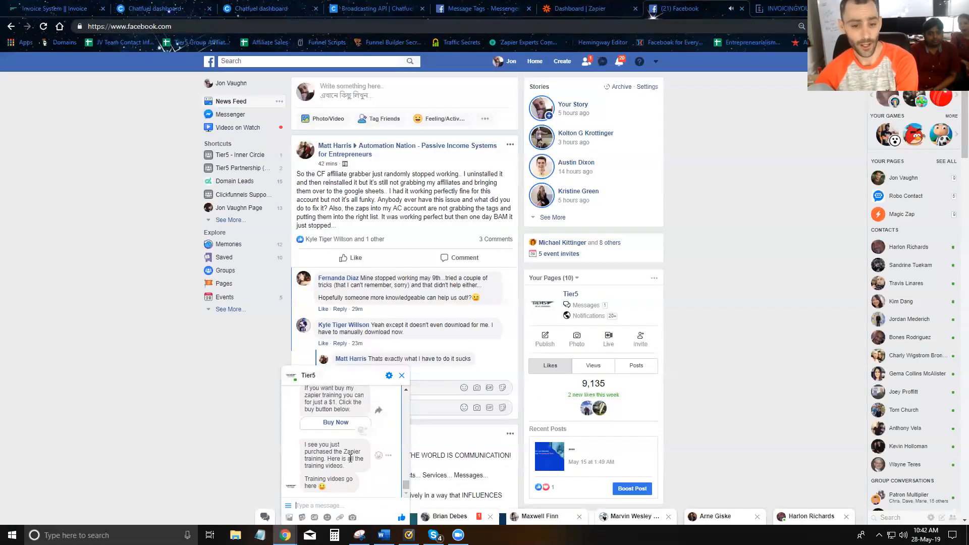
pyautogui.moveTo(356, 466); pyautogui.dragTo(326, 453)
pyautogui.tripleClick(335, 453)
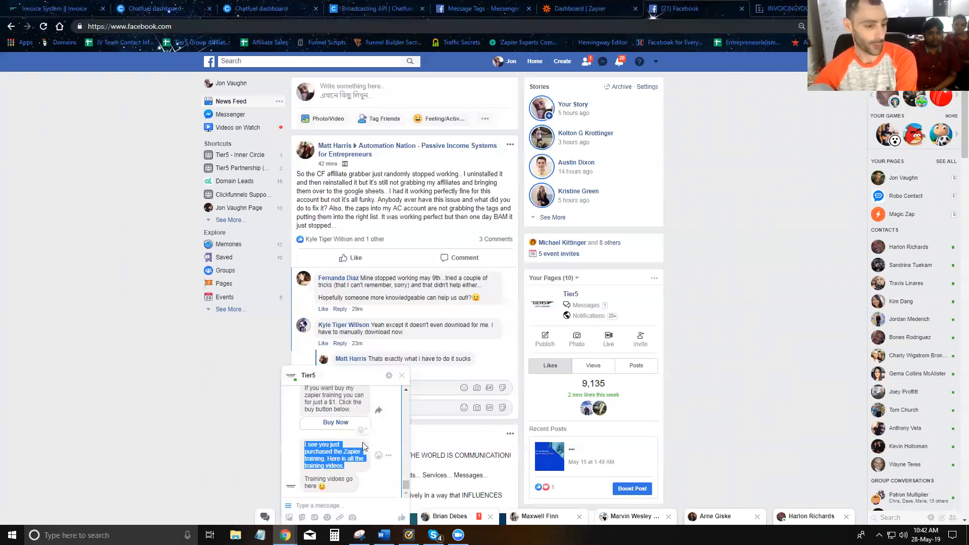
pyautogui.click(344, 459)
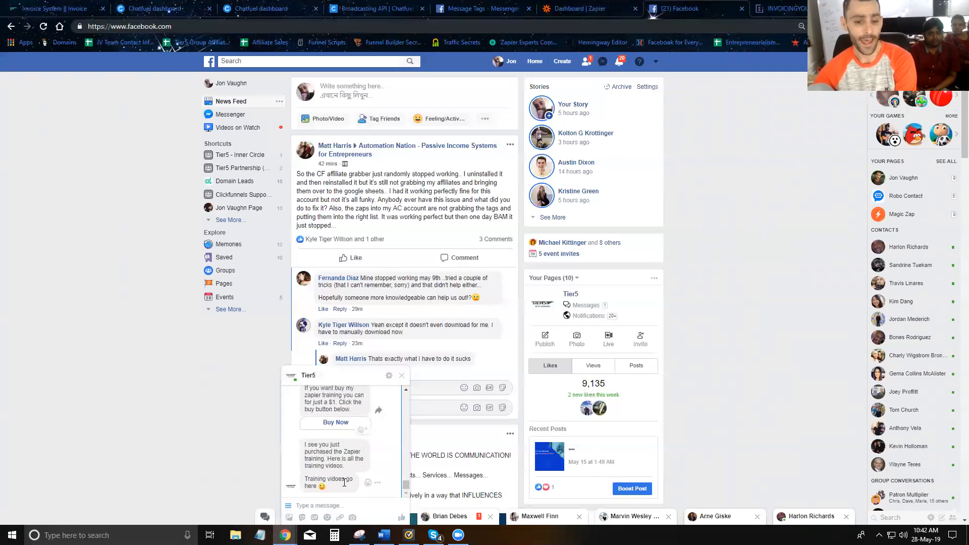
pyautogui.moveTo(337, 490); pyautogui.dragTo(310, 480)
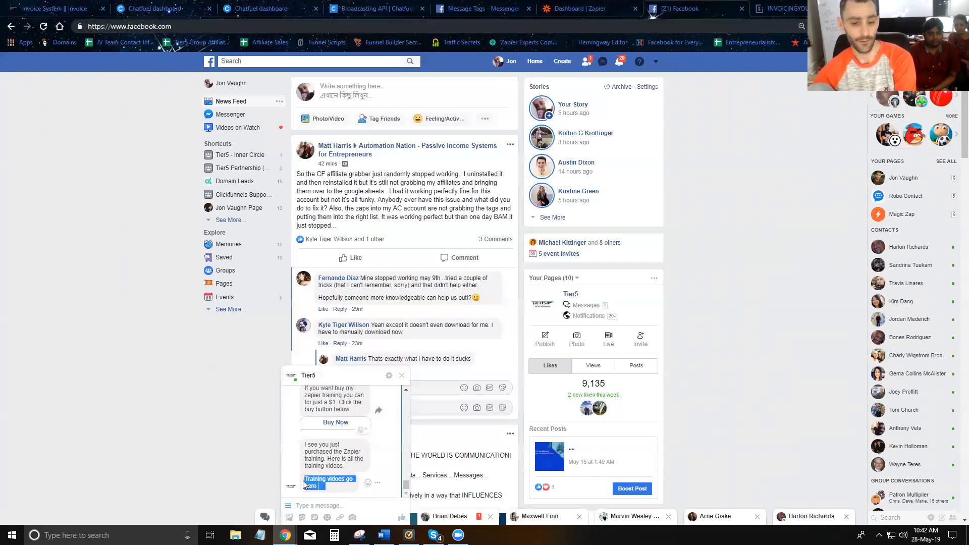
# Switch back to Zapier and open the Deliver product invoice training zap in the editor.
pyautogui.click(580, 8)
pyautogui.click(583, 358)
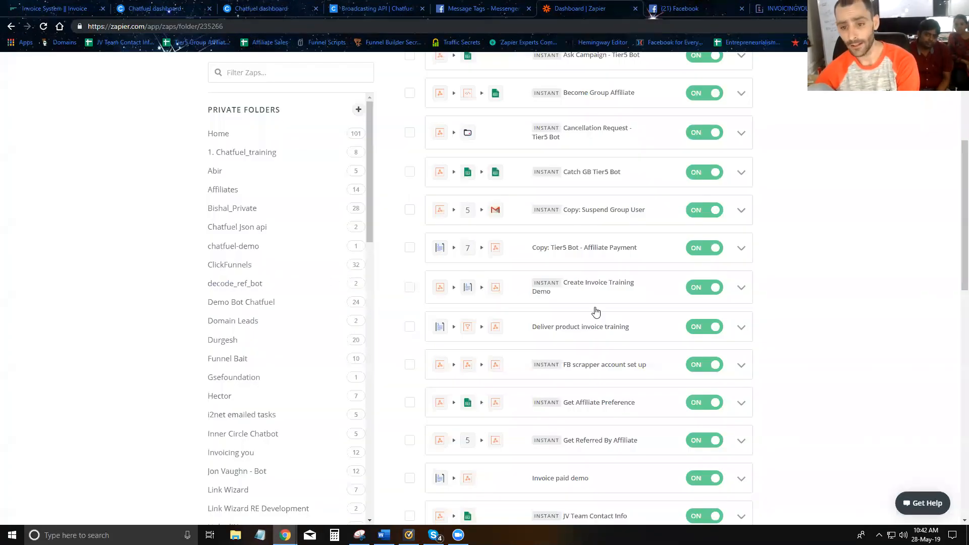
pyautogui.click(569, 336)
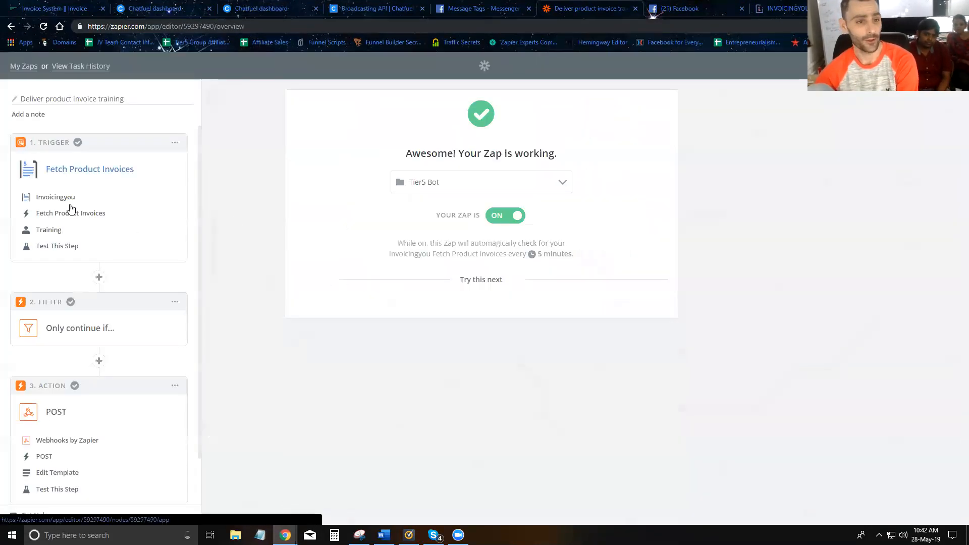